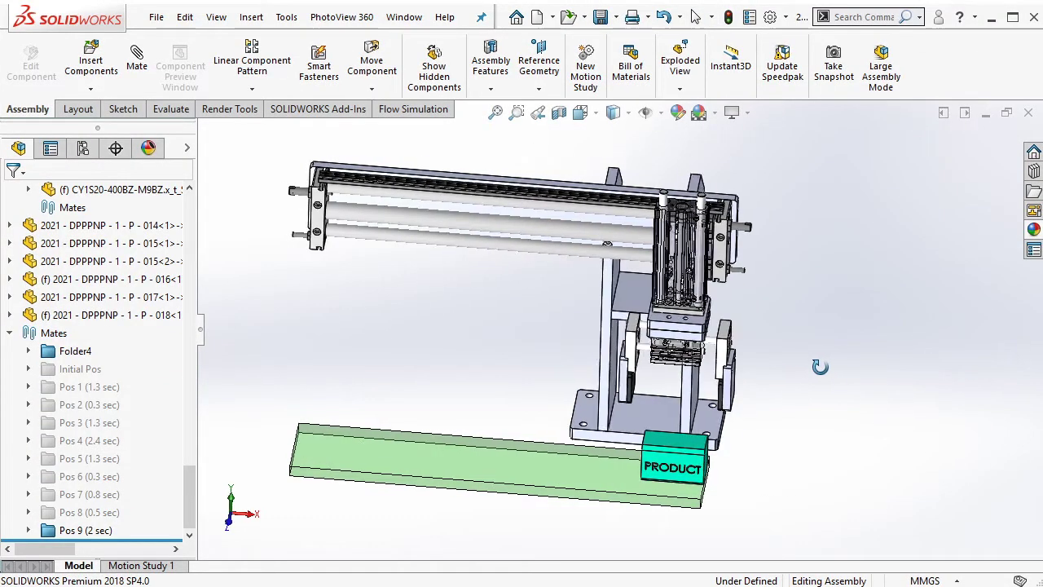
- Toggle transparency on the rod in the vertical cylinder, then return to the full trimetric view
scroll(655, 274, "down", 5)
scroll(656, 274, "down", 3)
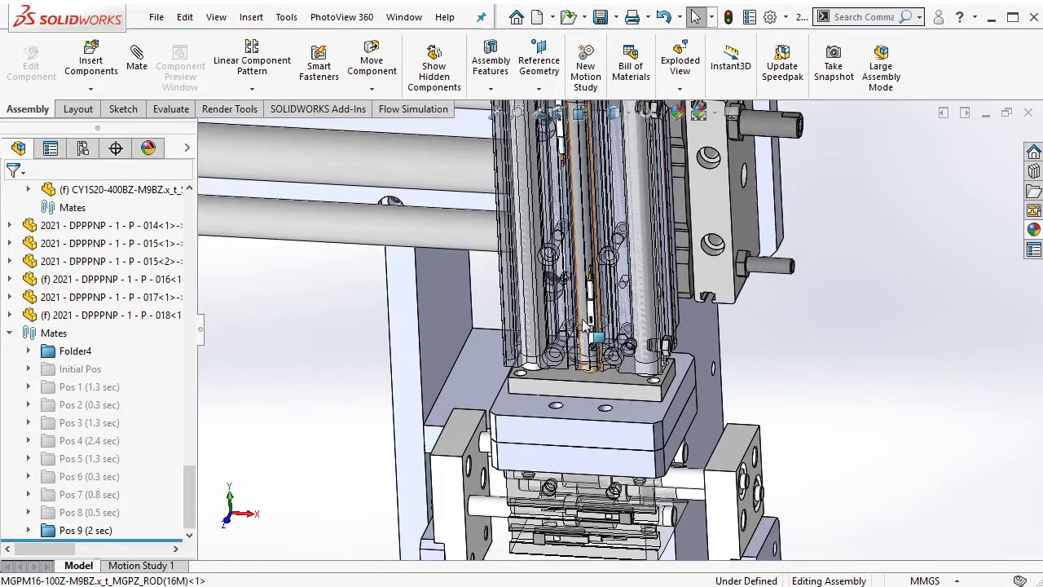
middle_click_drag(656, 274, 693, 236)
left_click(693, 232)
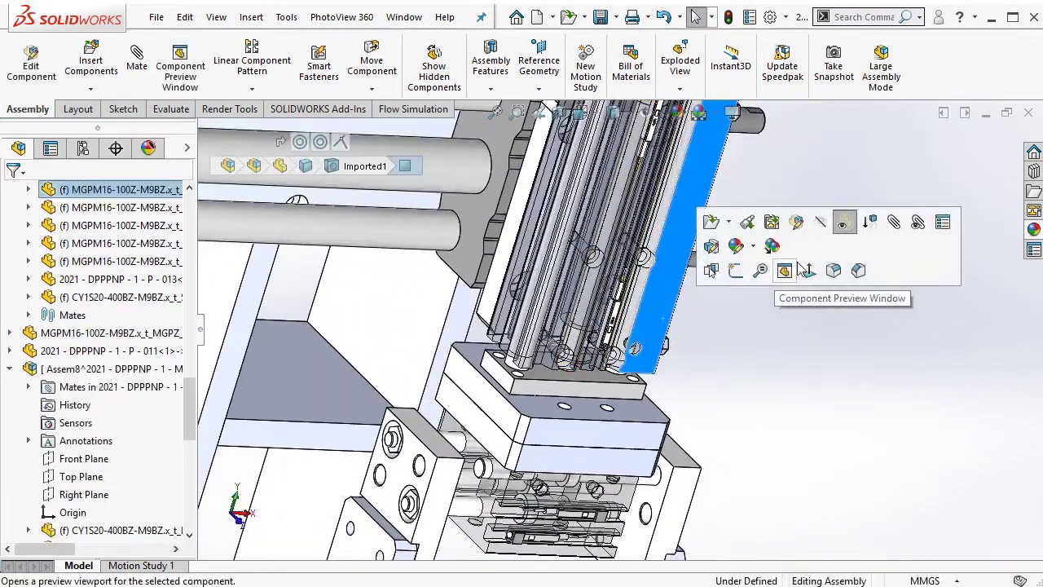
left_click(845, 221)
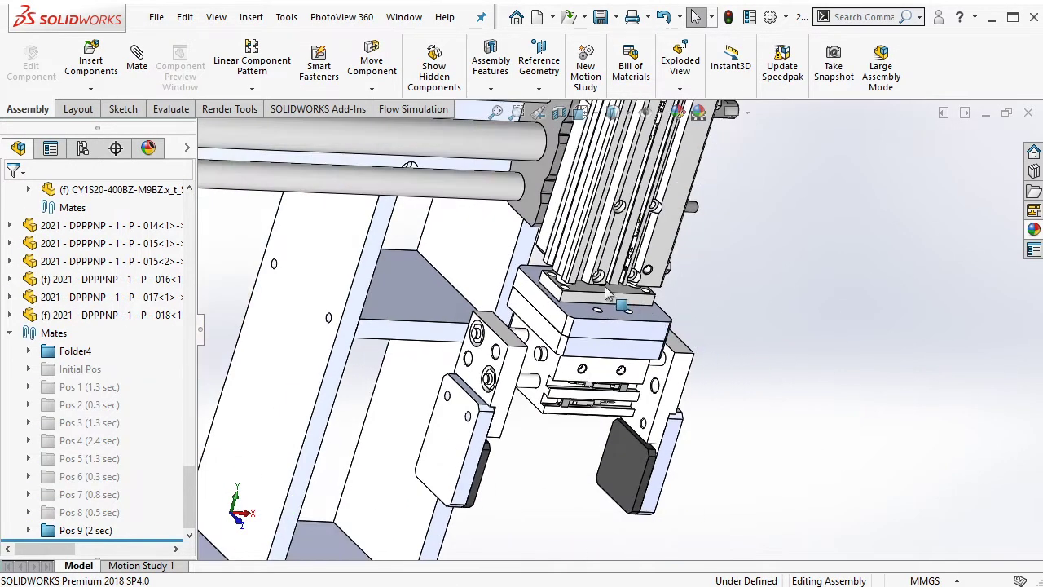
key("ctrl+7")
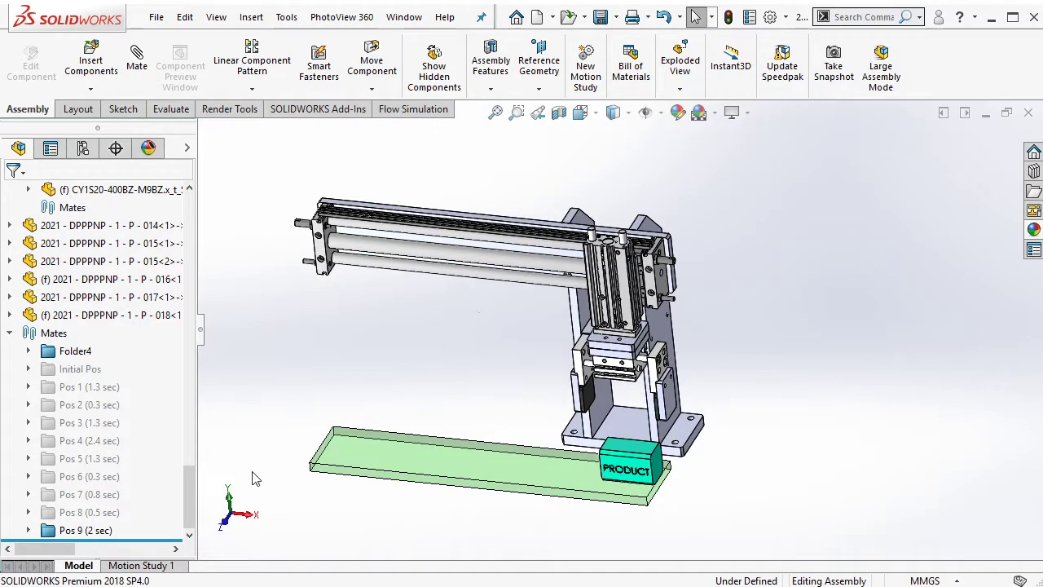
- Suppress the Pos 9 mate folder, and unsuppress then re-suppress Initial Pos
left_click(93, 531)
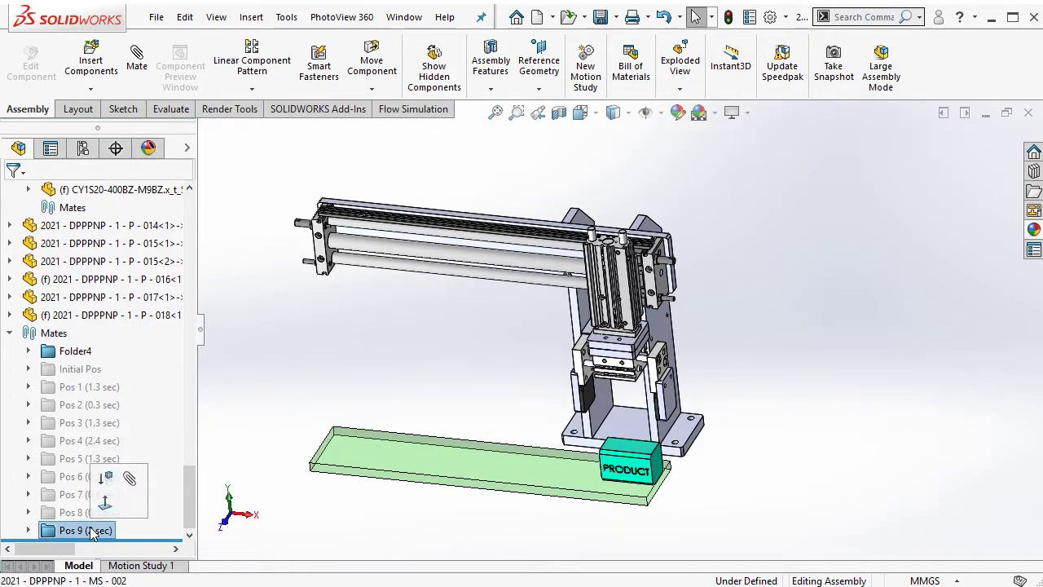
left_click(110, 479)
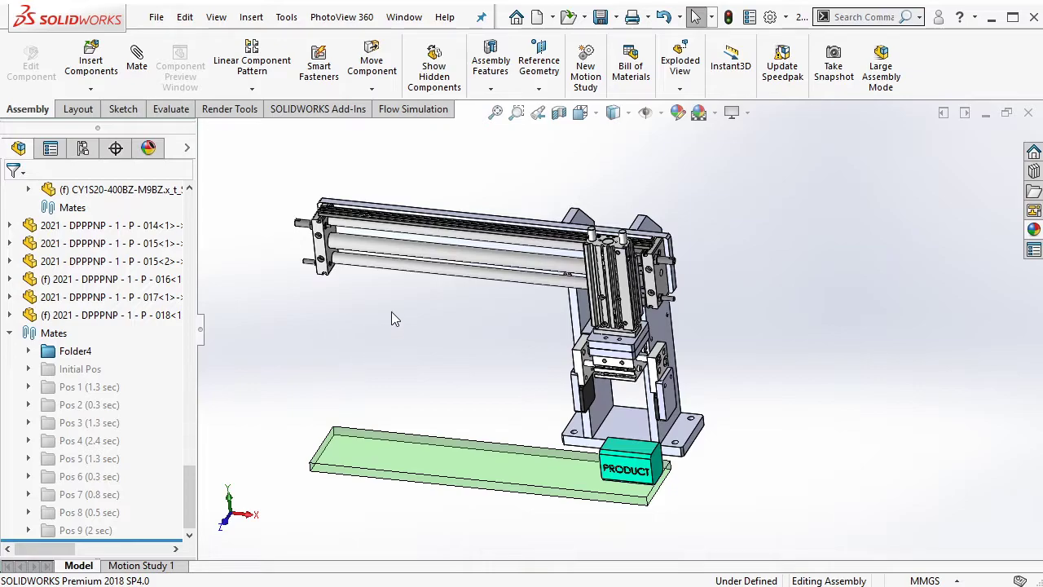
left_click(81, 368)
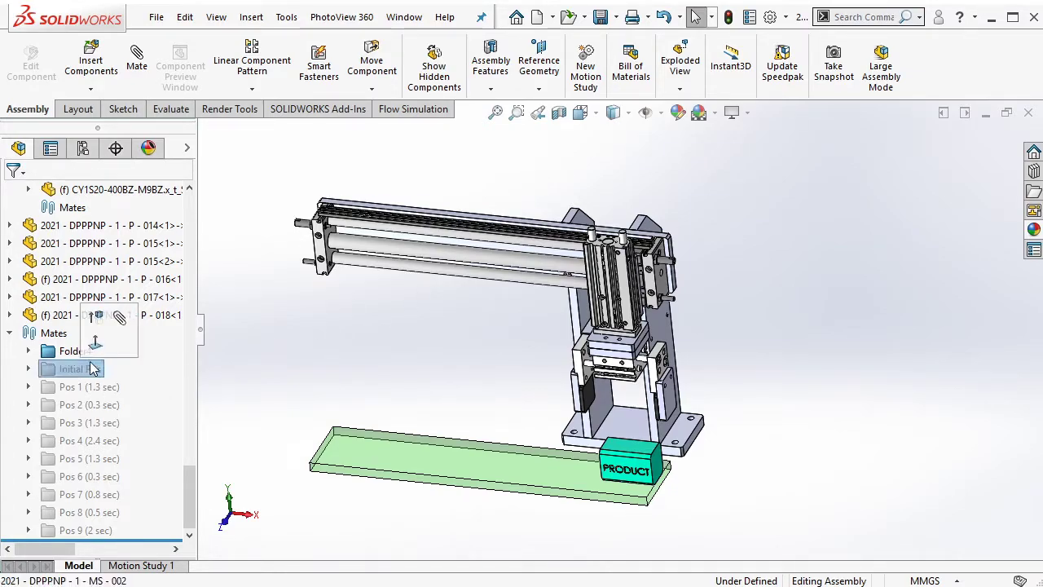
left_click(110, 316)
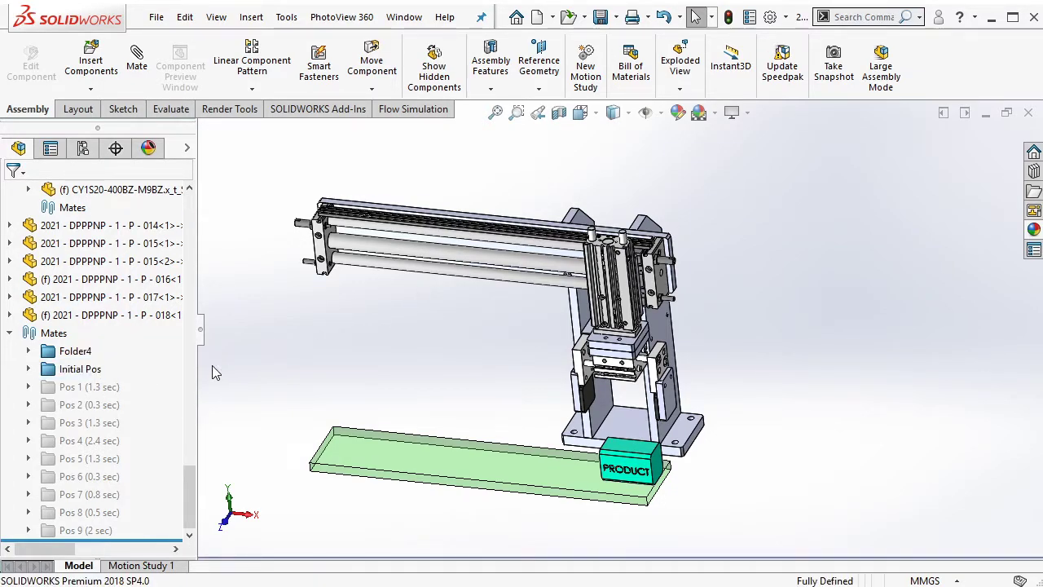
left_click(95, 373)
left_click(154, 330)
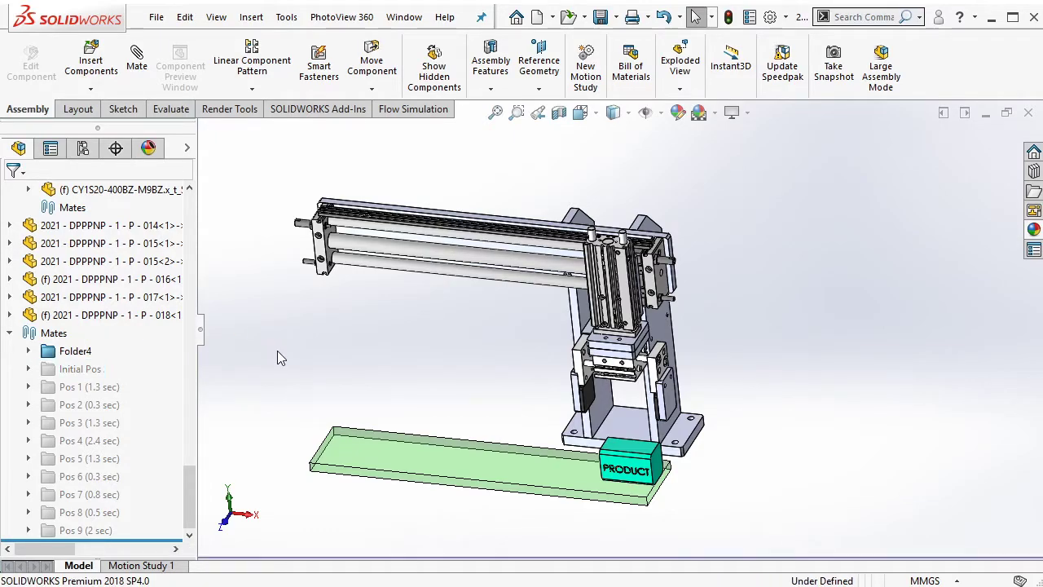
- Create a new motion study, zoom its timeline in twice, and drag its end to about 1.5 sec
left_click(585, 69)
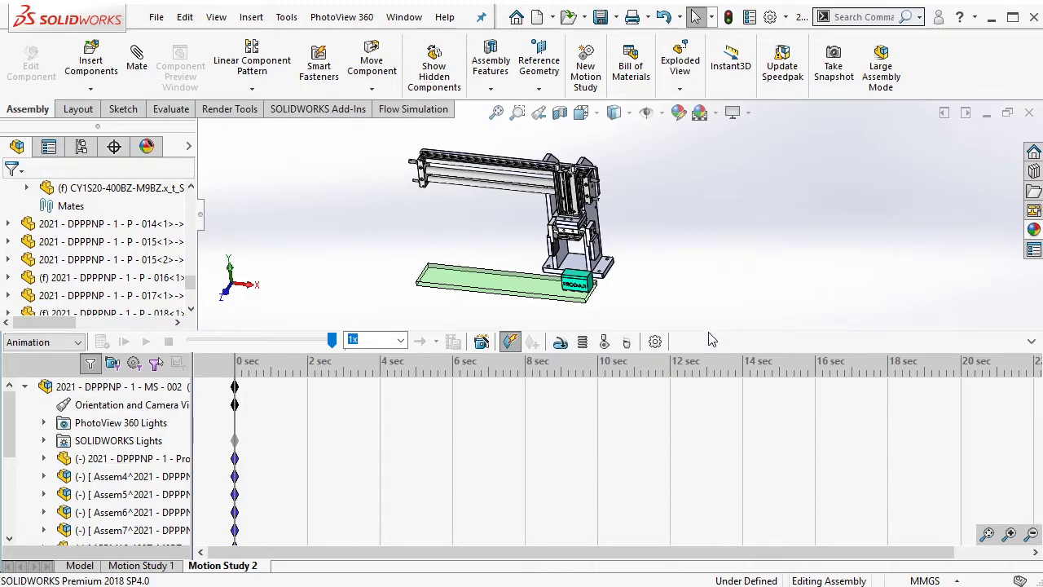
left_click_drag(710, 329, 709, 358)
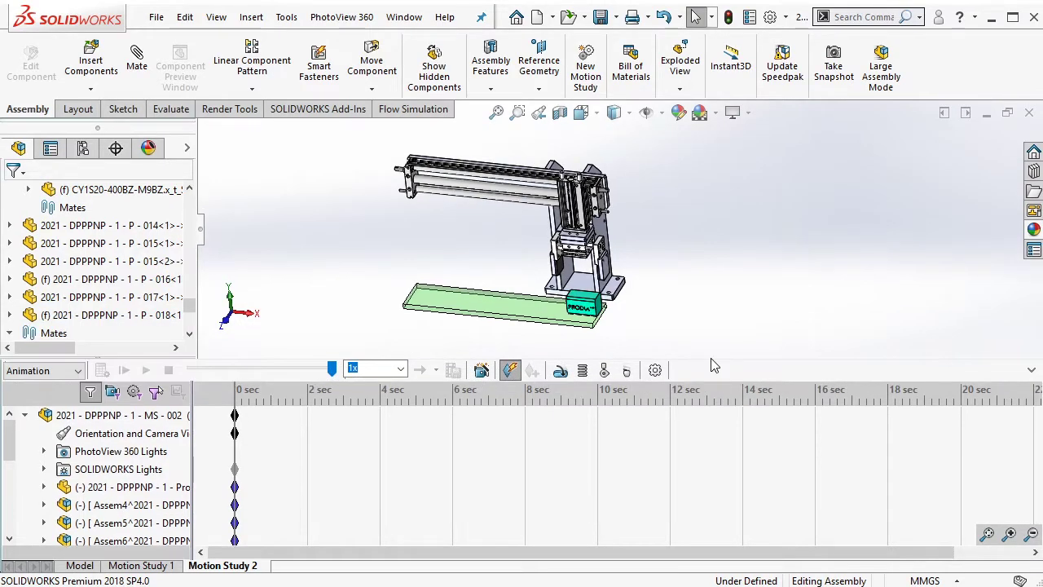
left_click(1009, 533)
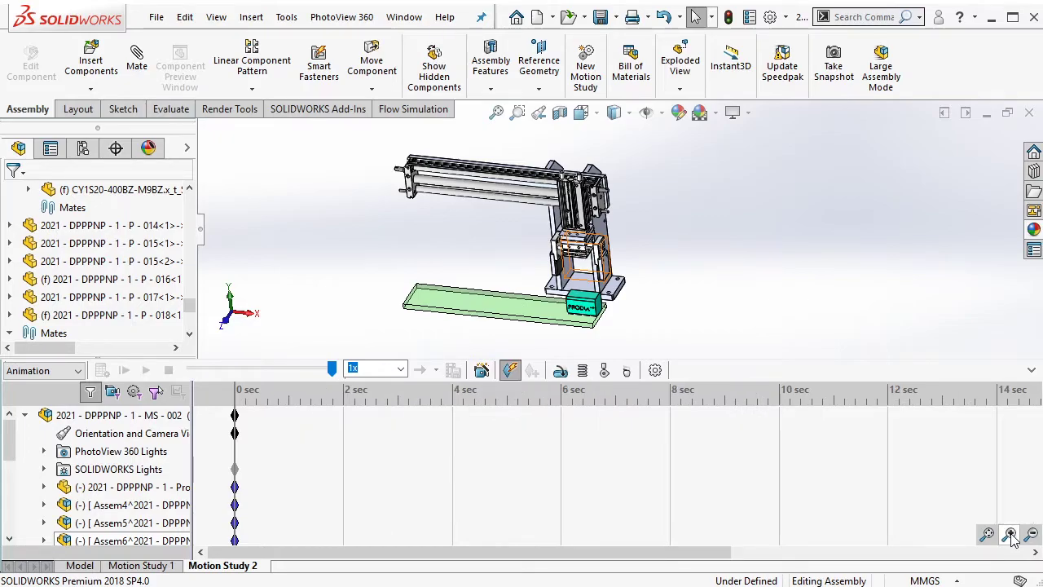
left_click(1010, 534)
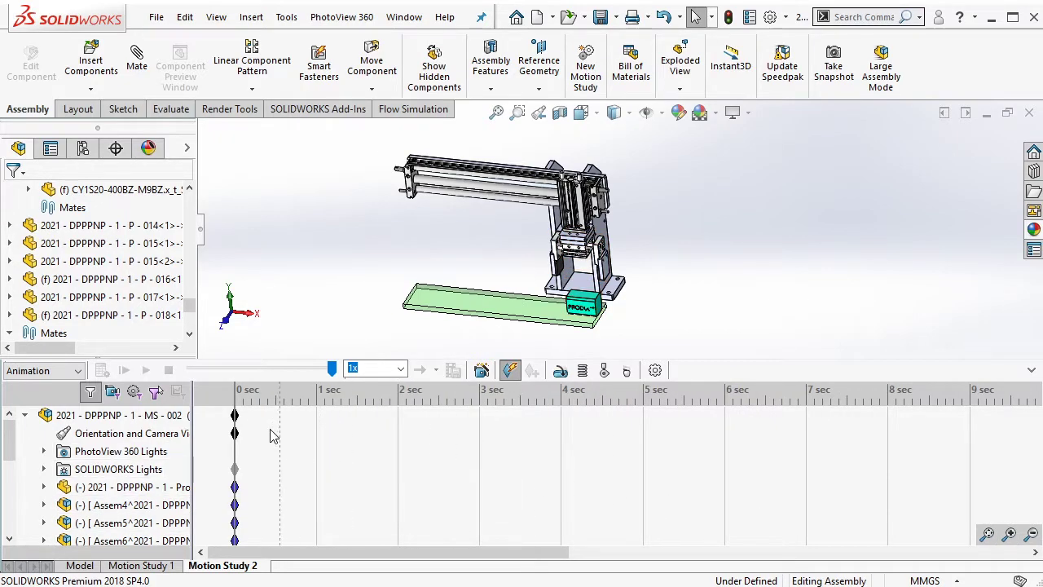
left_click_drag(235, 416, 356, 441)
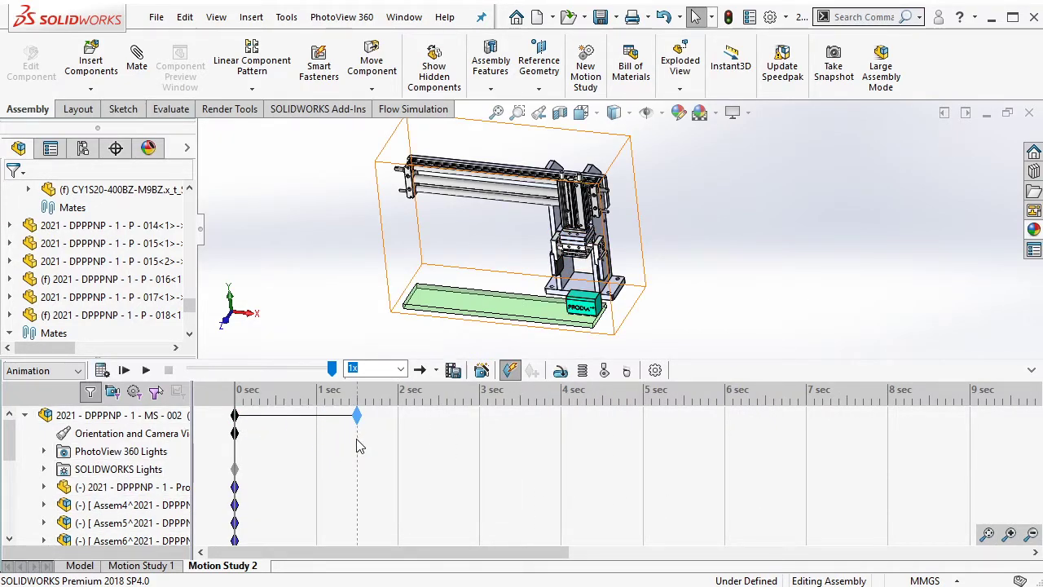
- Box-select all the component keys at 0 sec
left_click_drag(9, 452, 10, 513)
left_click(147, 522)
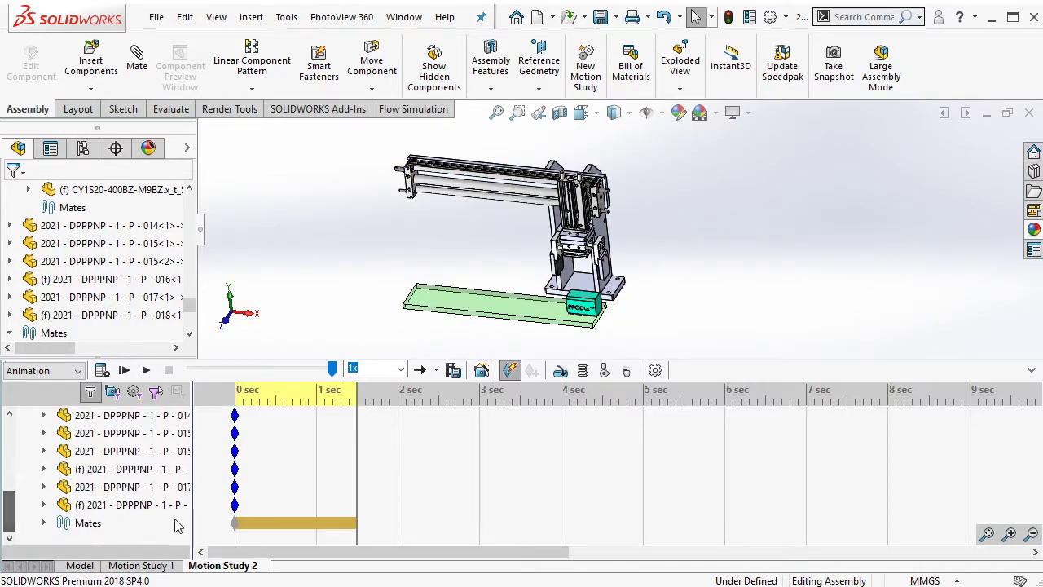
scroll(210, 383, "up", 4)
left_click_drag(257, 544, 217, 471)
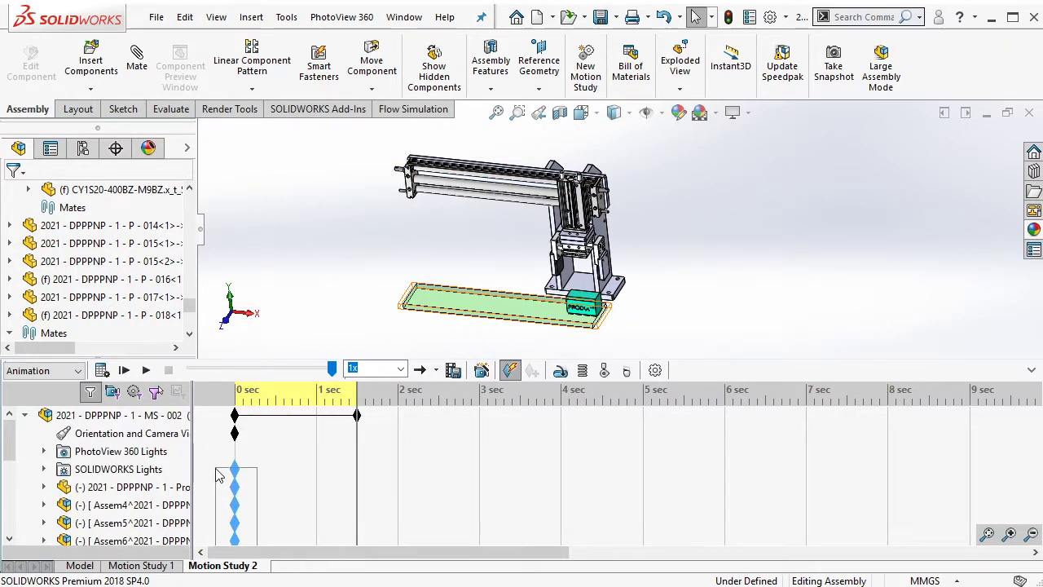
- Copy the 0 sec component keys and paste them at 1.5 sec
right_click(230, 489)
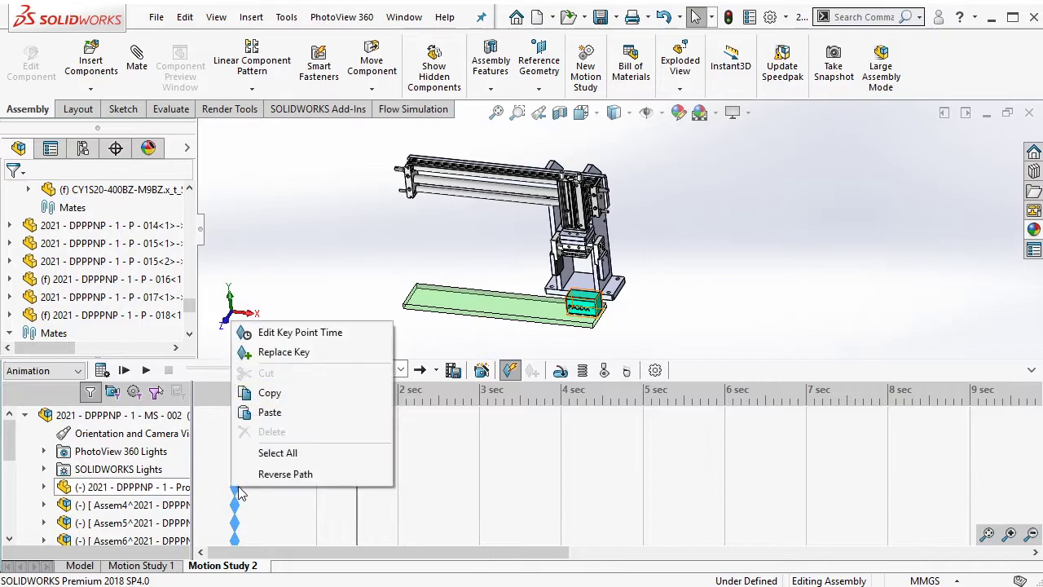
left_click(257, 396)
right_click(353, 457)
left_click(379, 489)
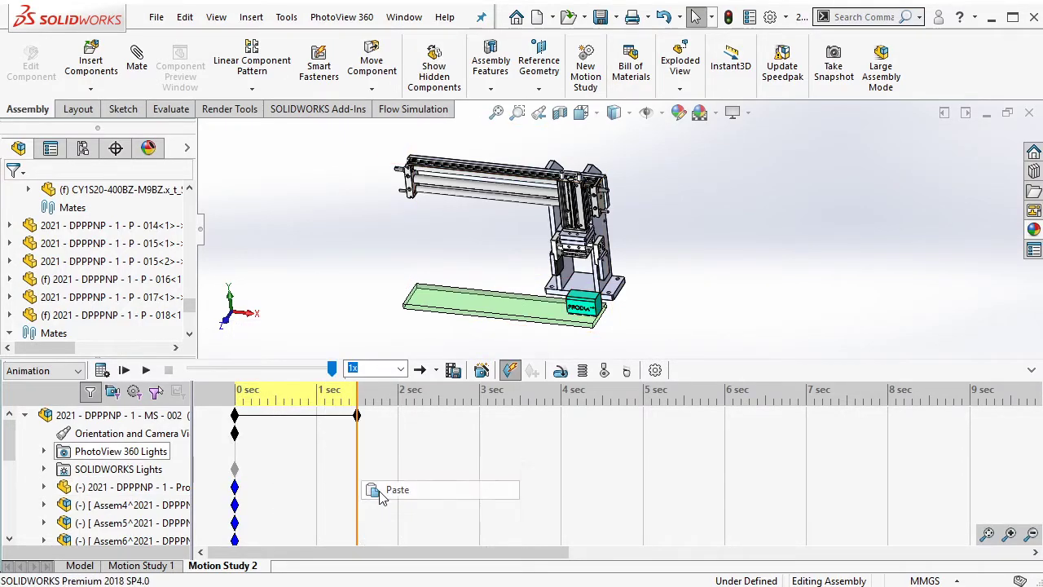
- Rename the motion study to View 1
right_click(222, 564)
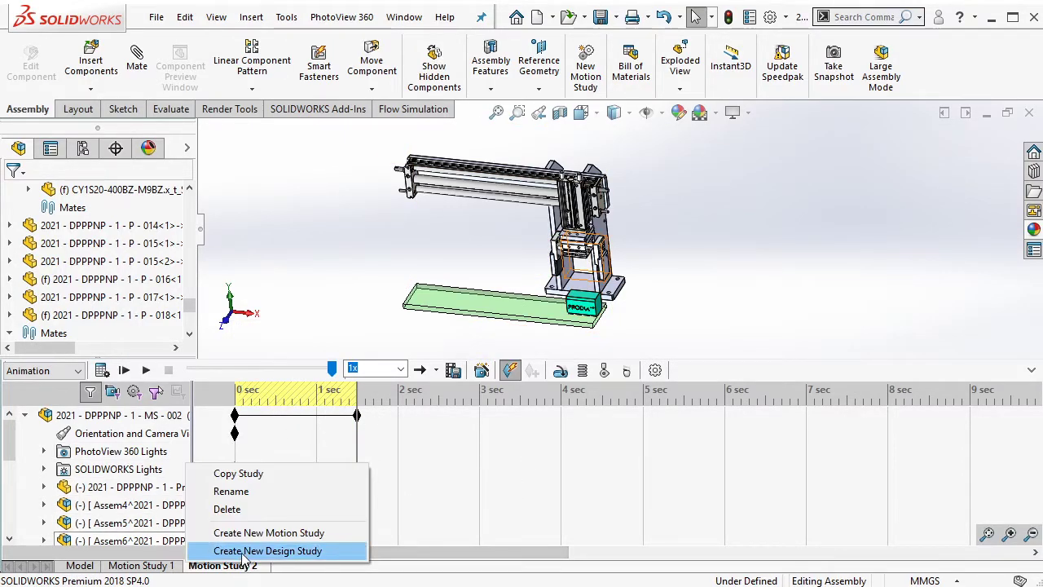
left_click(248, 493)
type("View 1")
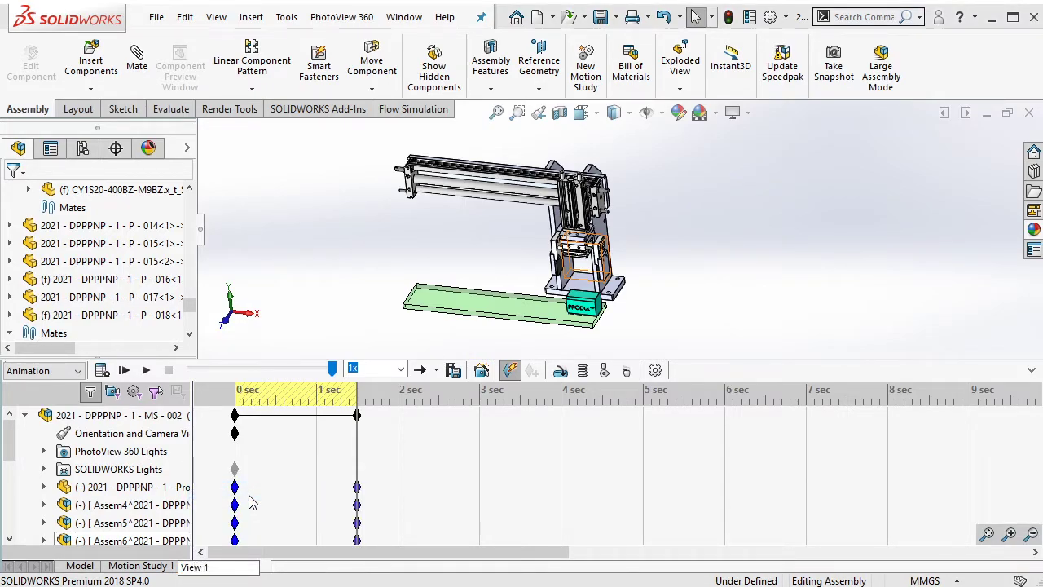
left_click(295, 300)
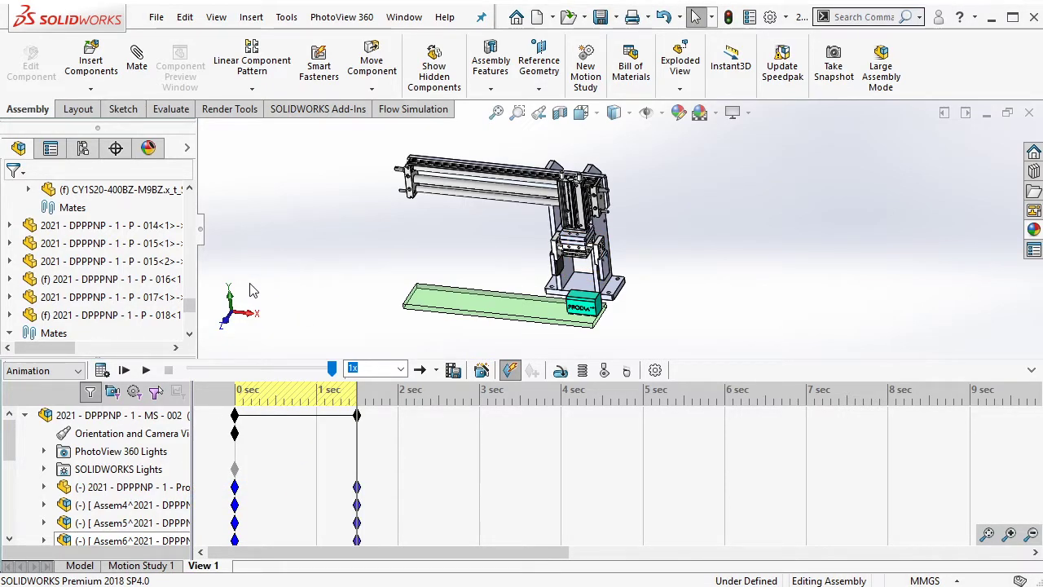
left_click_drag(193, 311, 192, 318)
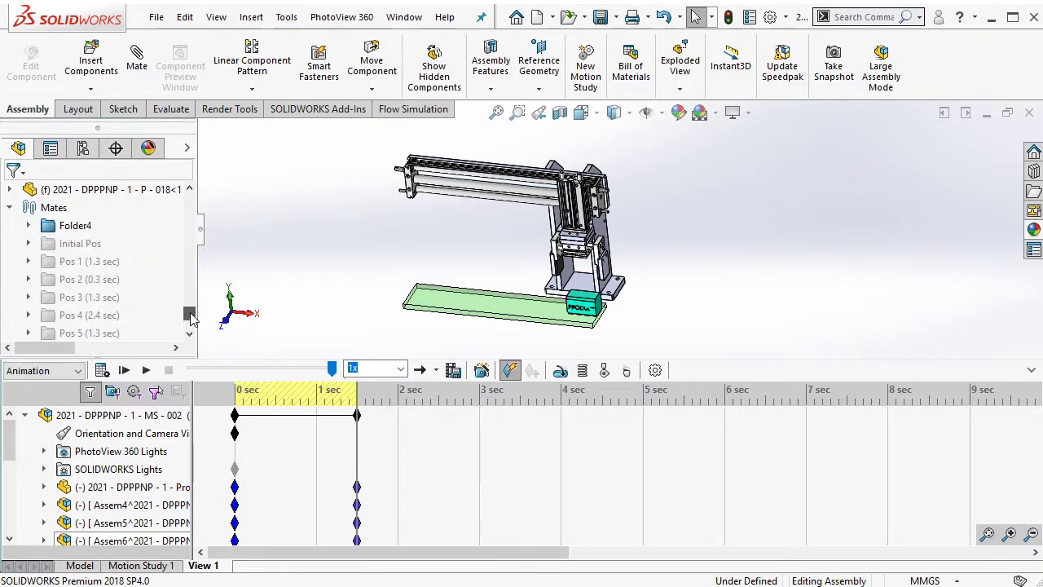
- Drag the study's end key to about 2.8 sec
left_click(190, 191)
left_click(189, 190)
left_click(190, 191)
left_click(190, 190)
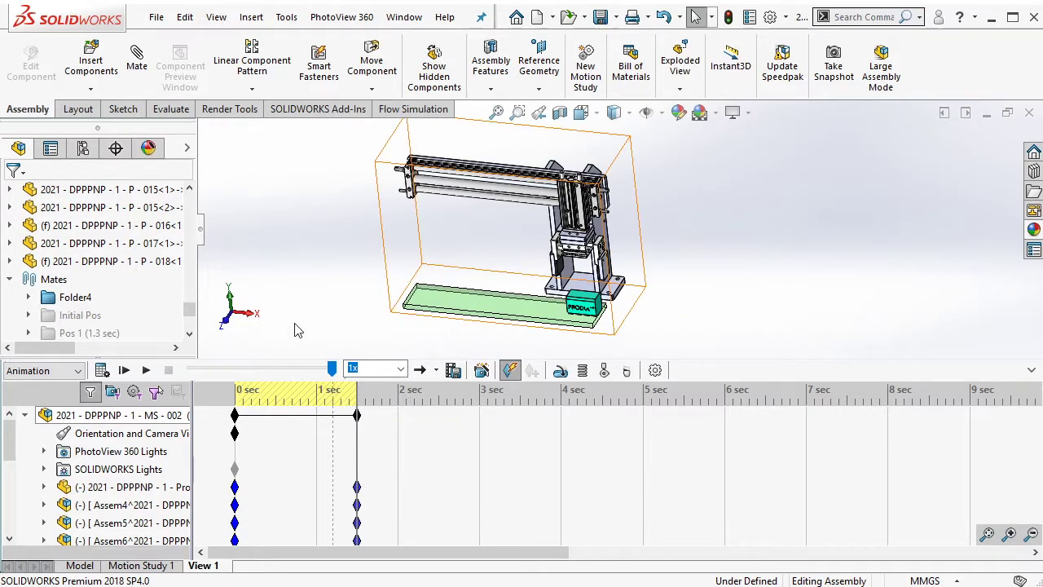
left_click_drag(357, 415, 435, 415)
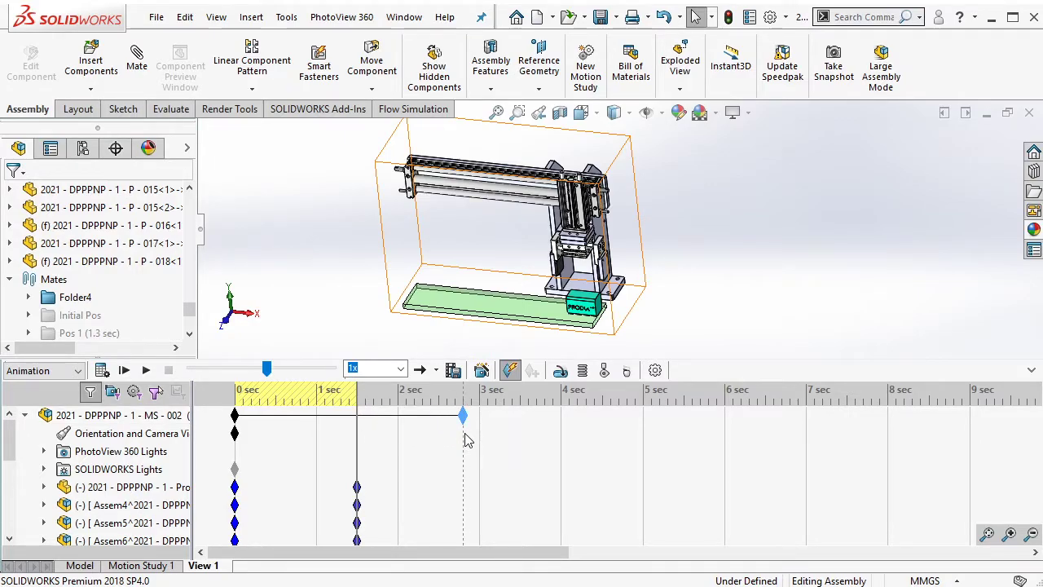
left_click_drag(469, 438, 464, 432)
- Unsuppress Pos 1 to lower the gripper and key all components at 2.8 sec
right_click(114, 318)
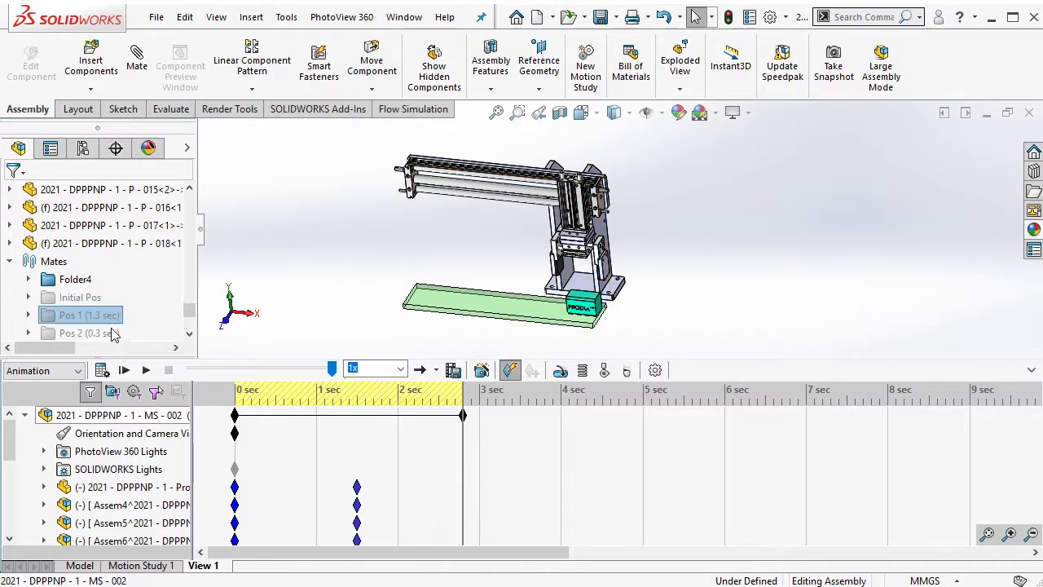
left_click(127, 284)
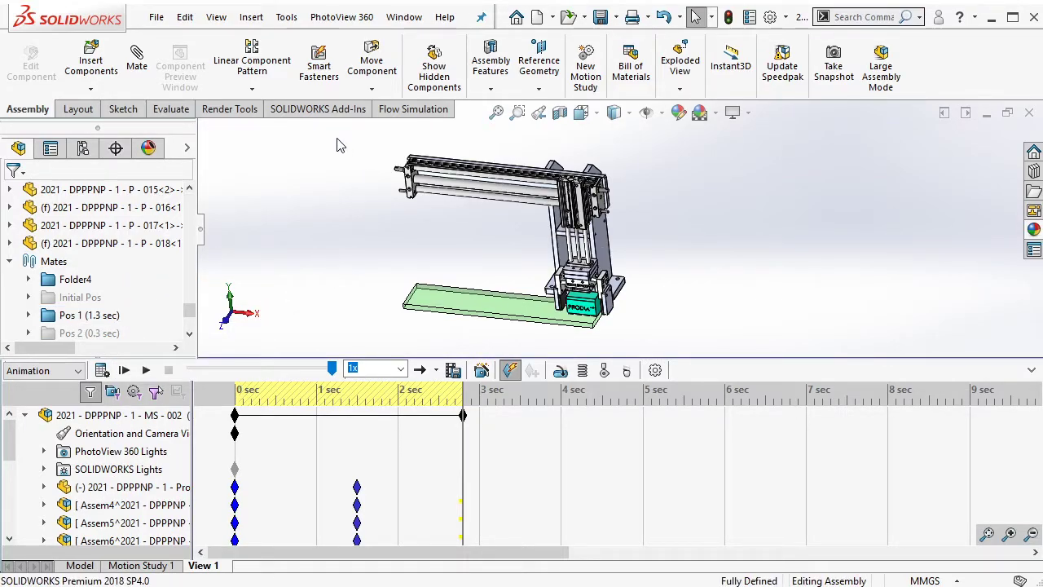
left_click_drag(337, 140, 729, 342)
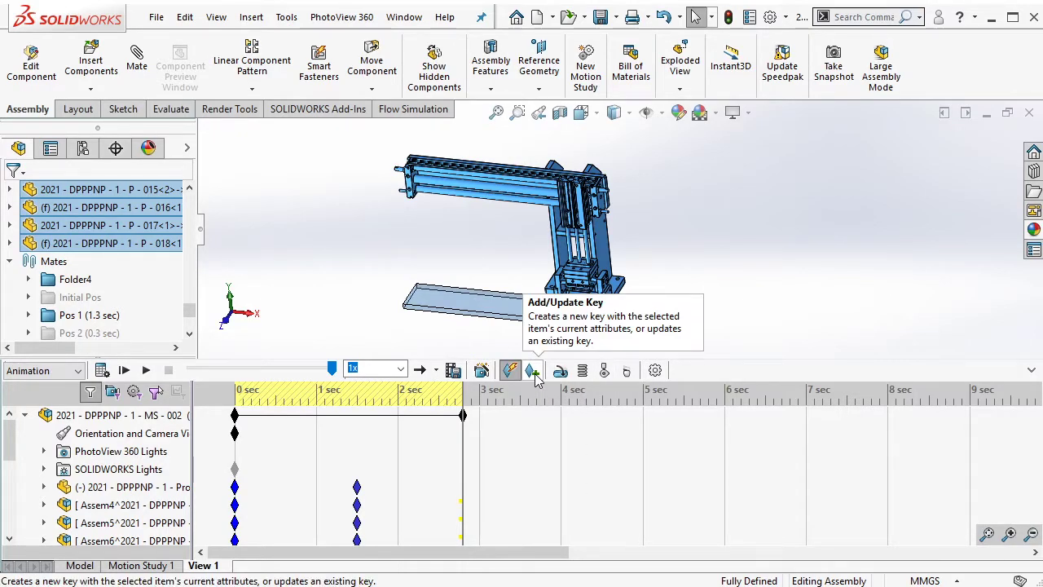
left_click(533, 372)
left_click(716, 314)
type("you can use Ctrl + A")
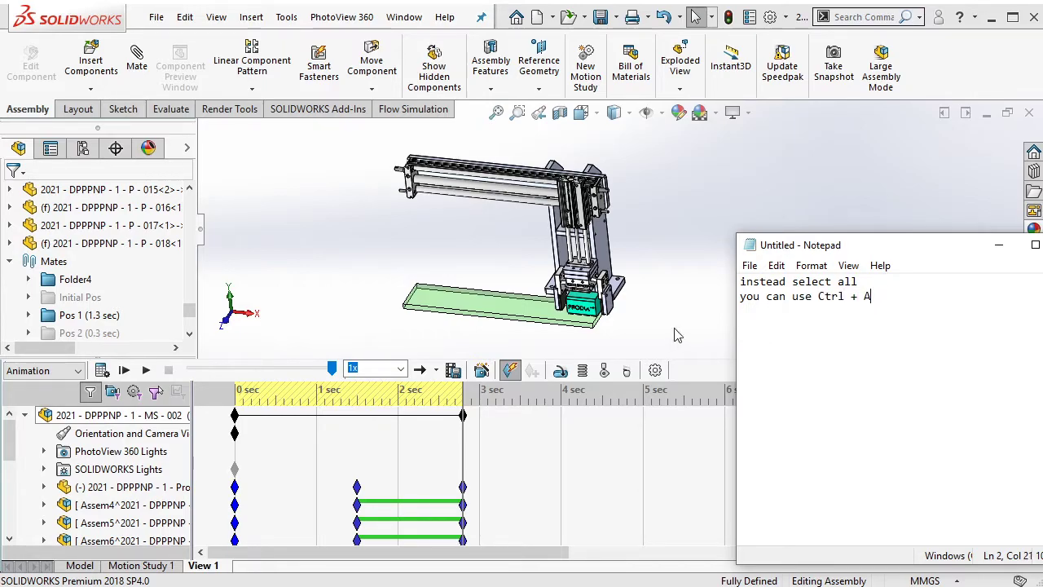
- Select all components with Ctrl+A, then clear the selection
left_click(675, 334)
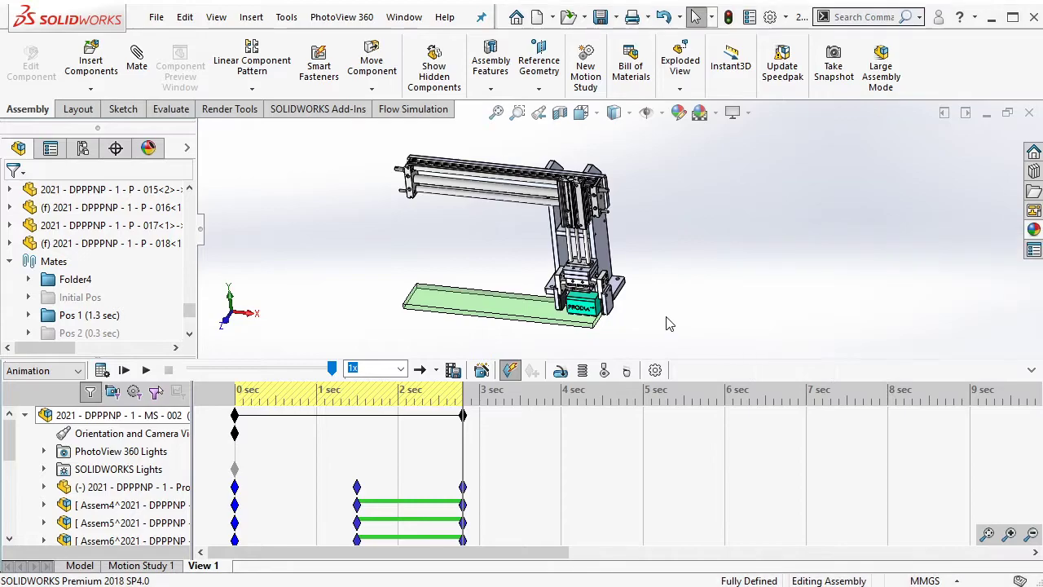
key("ctrl+a")
left_click(666, 323)
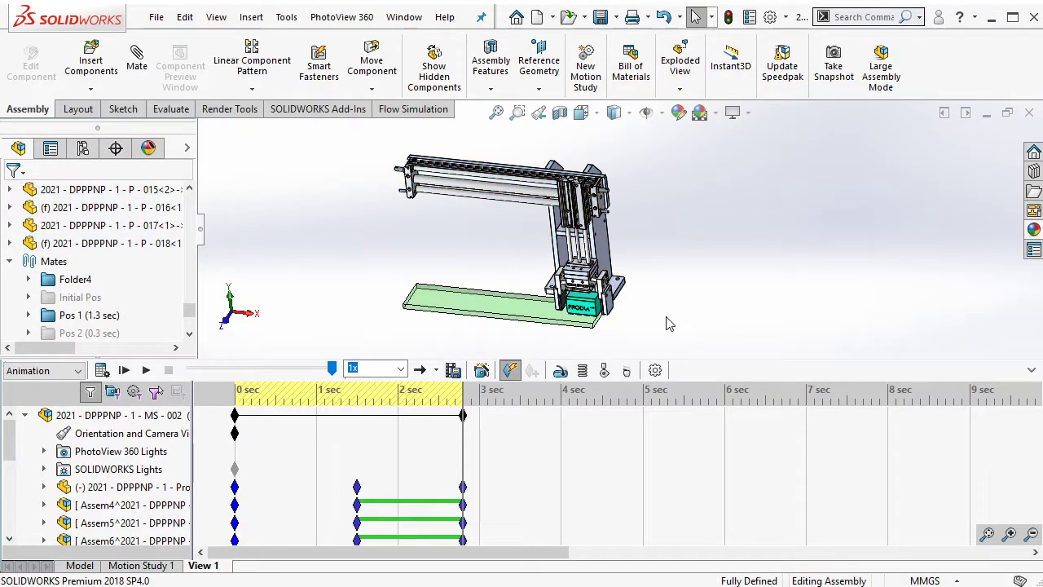
key("alt+Tab")
- Delete all text in the Notepad note and minimize it
key("ctrl+a")
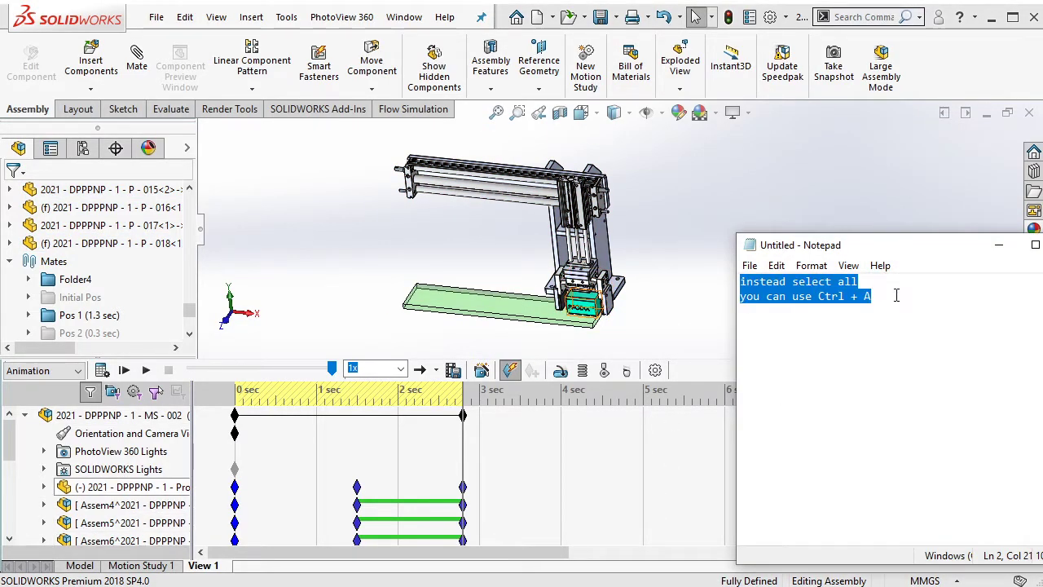
key("BackSpace")
left_click(998, 244)
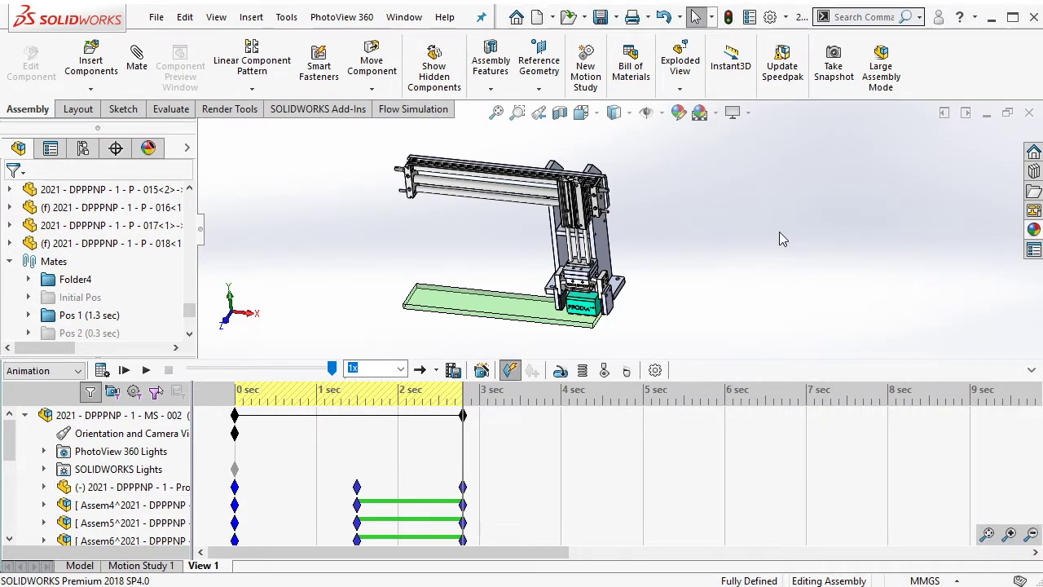
- Suppress Pos 1 and move the study's end to 3 sec
right_click(123, 316)
left_click(145, 274)
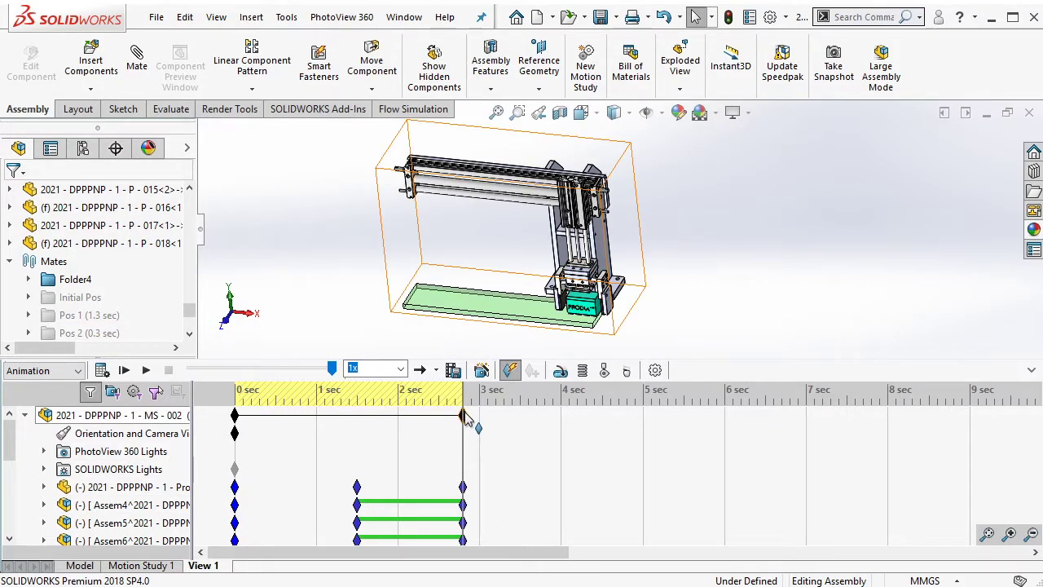
left_click_drag(463, 417, 486, 416)
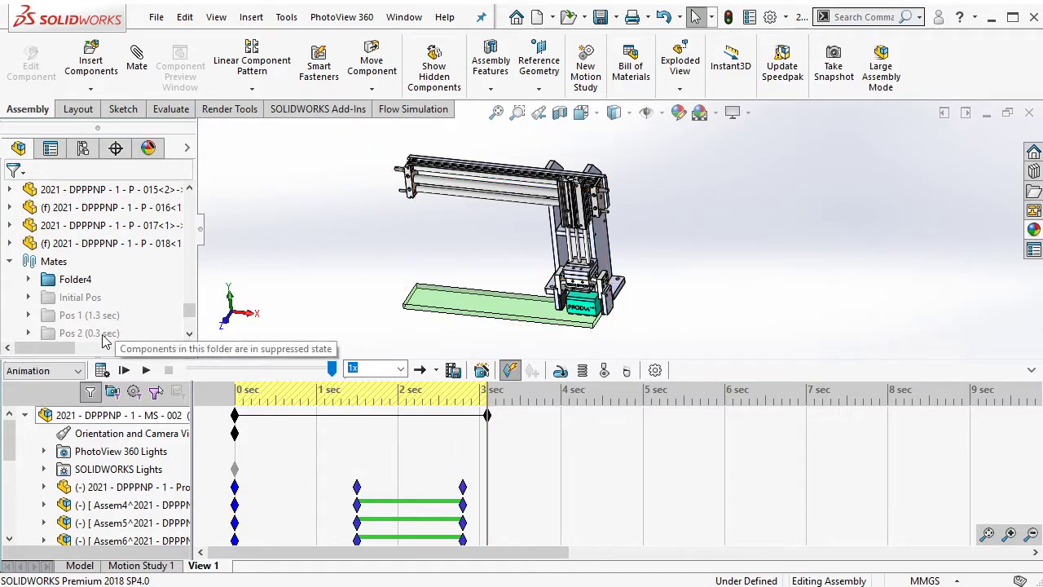
- Unsuppress Pos 2, key all components at 3 sec, then suppress Pos 2 again
left_click(103, 338)
left_click(89, 314, "shift")
left_click(137, 283)
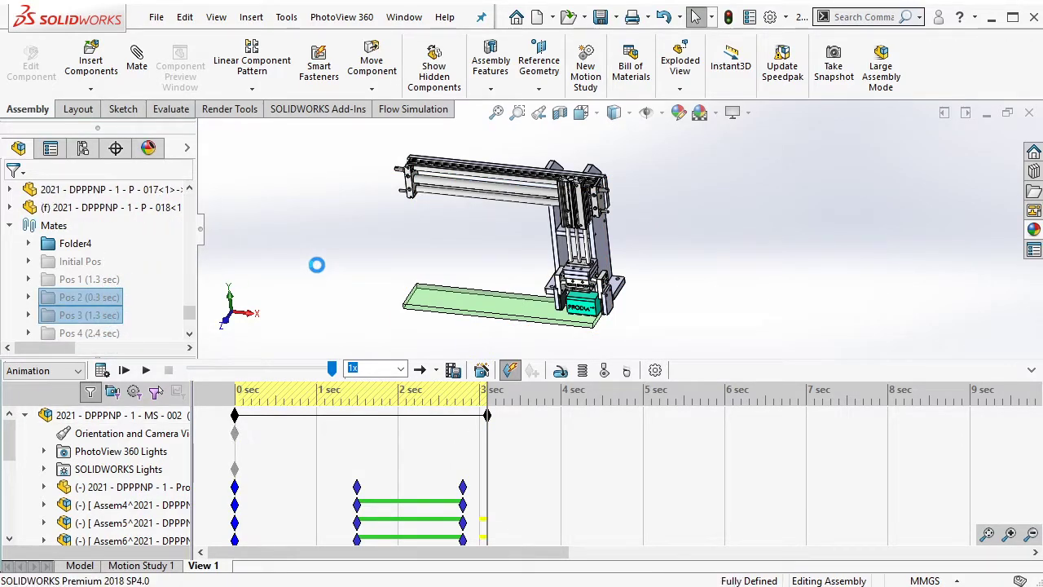
key("ctrl+a")
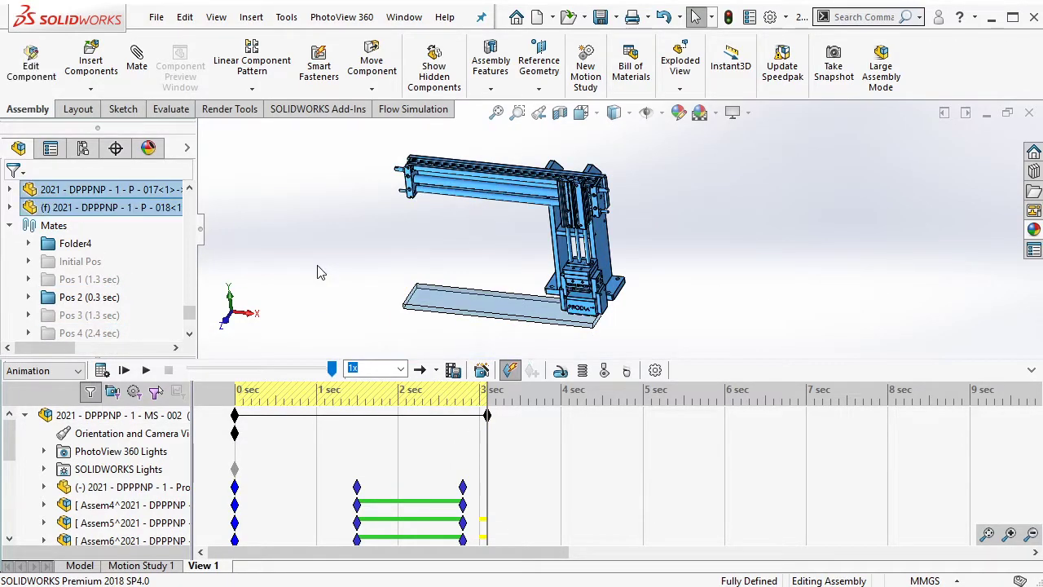
left_click(487, 415)
left_click(531, 373)
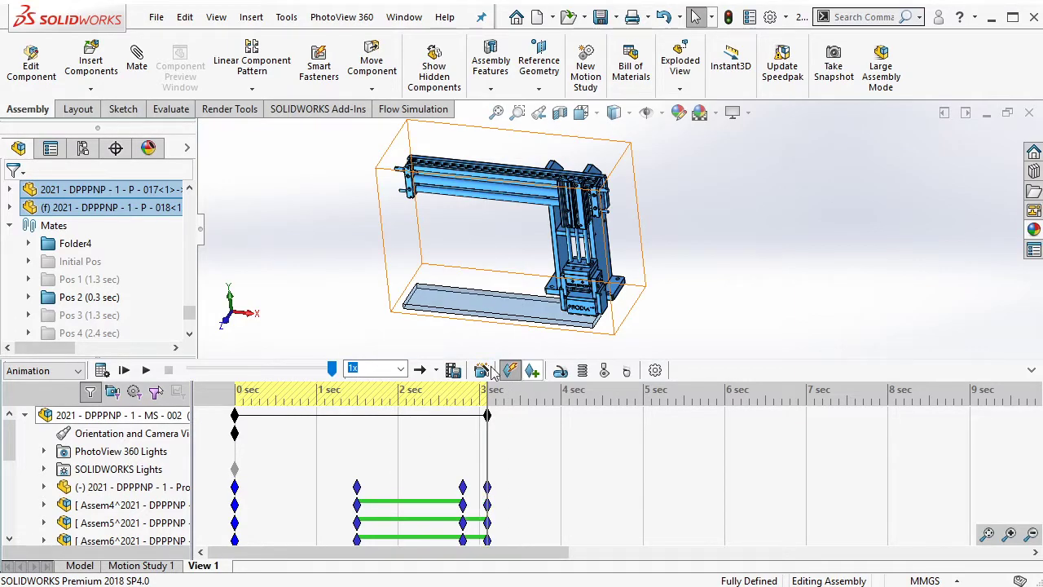
left_click(102, 298)
left_click(111, 253)
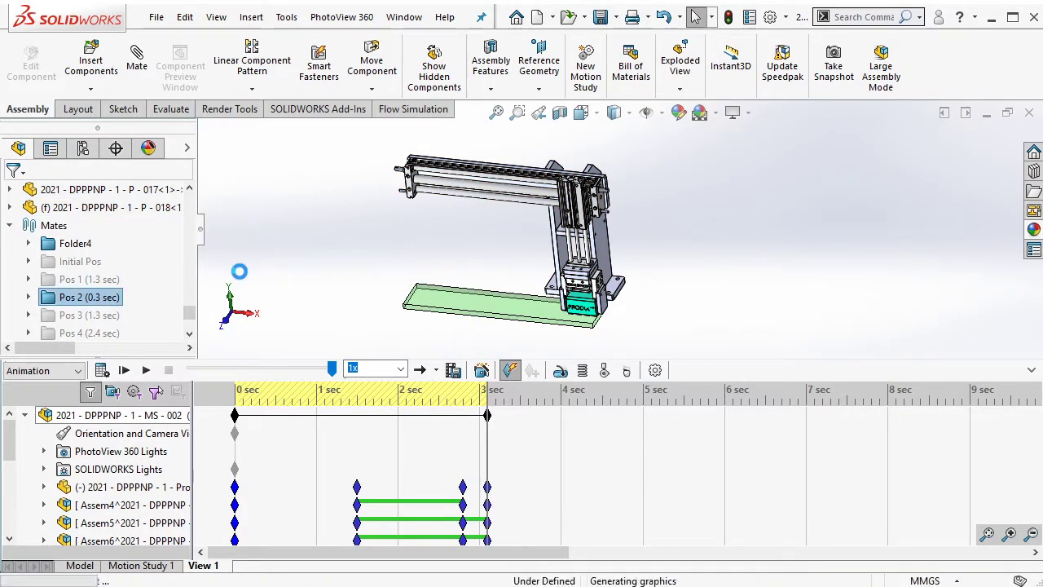
- Extend the study to 4.4 sec and key the Pos 3 pose there, re-suppressing Pos 3
left_click_drag(487, 416, 595, 427)
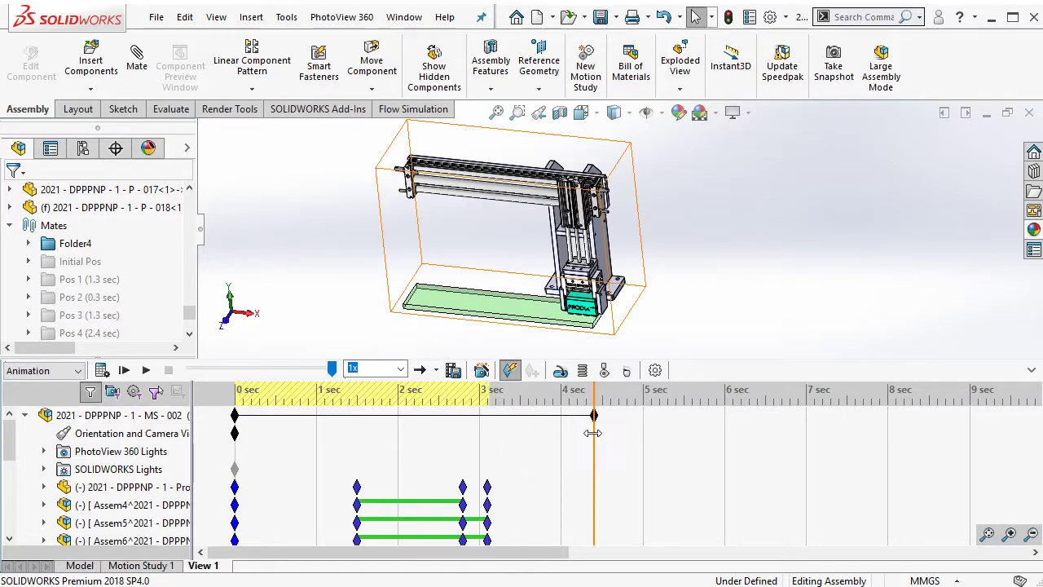
left_click(98, 316)
left_click(127, 267)
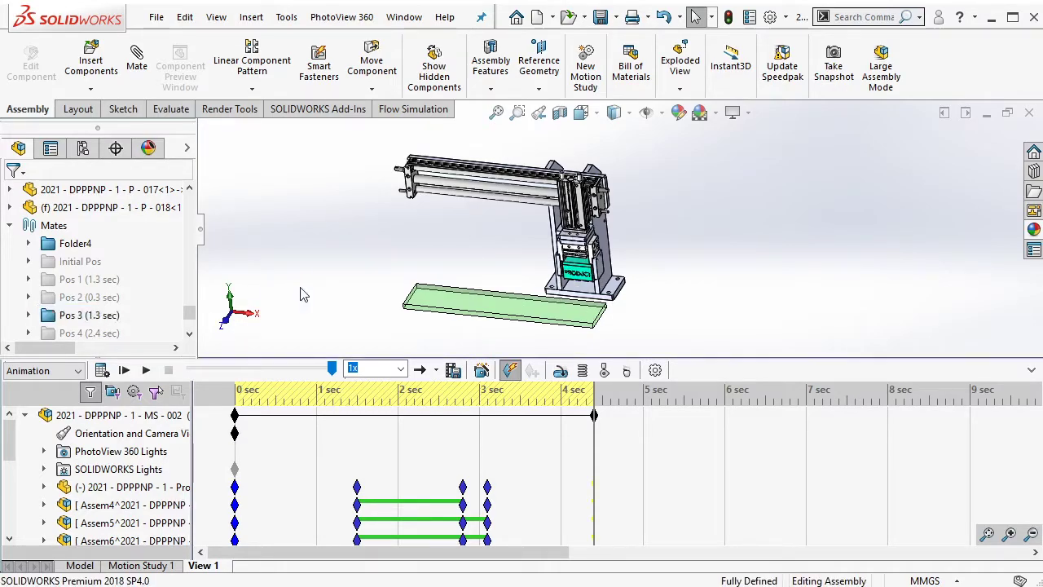
left_click(531, 370)
left_click(106, 316)
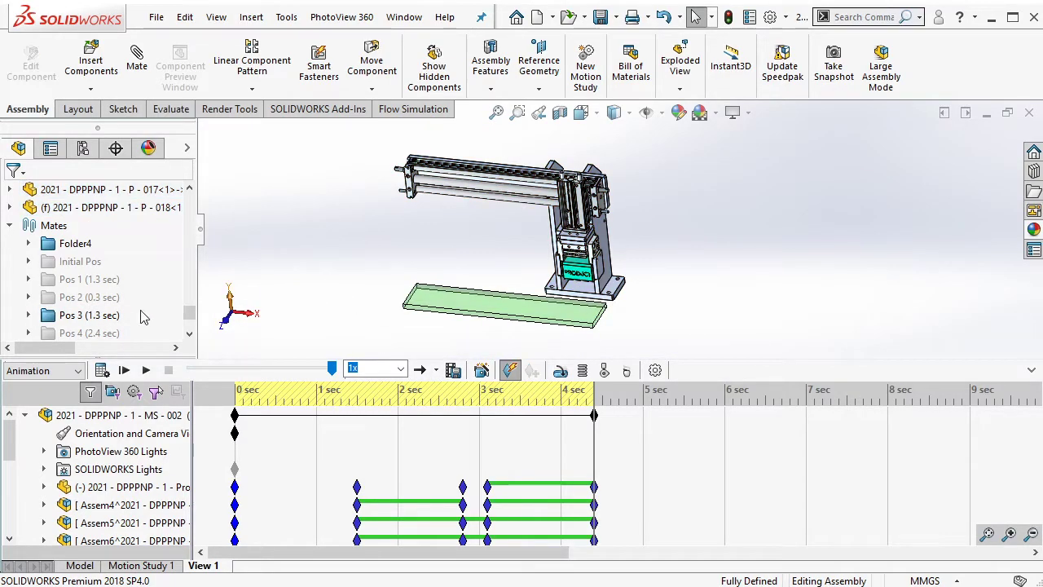
left_click(177, 274)
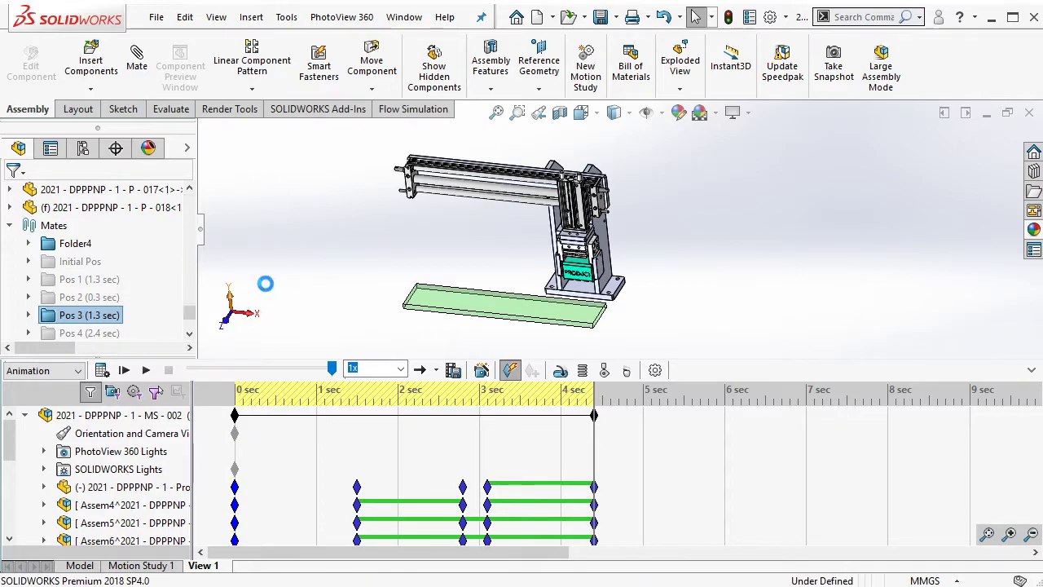
- Extend the study to 7 sec and key the Pos 4 pose, re-suppressing Pos 4
left_click(538, 436)
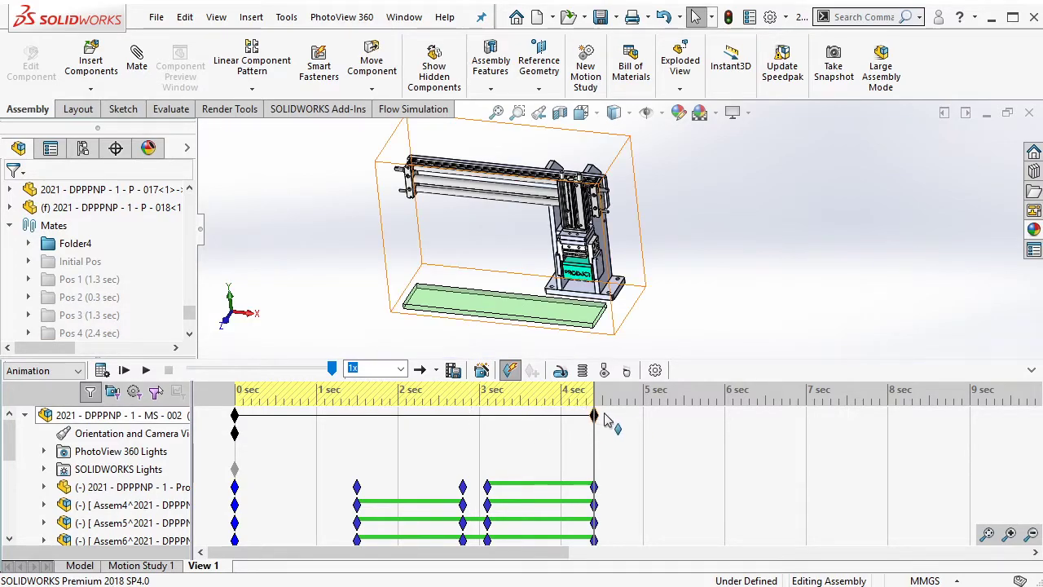
mouse_move(594, 417)
left_mouse_down()
mouse_move(811, 434)
mouse_move(794, 433)
left_mouse_up()
left_click(116, 332)
left_click(117, 326, "ctrl")
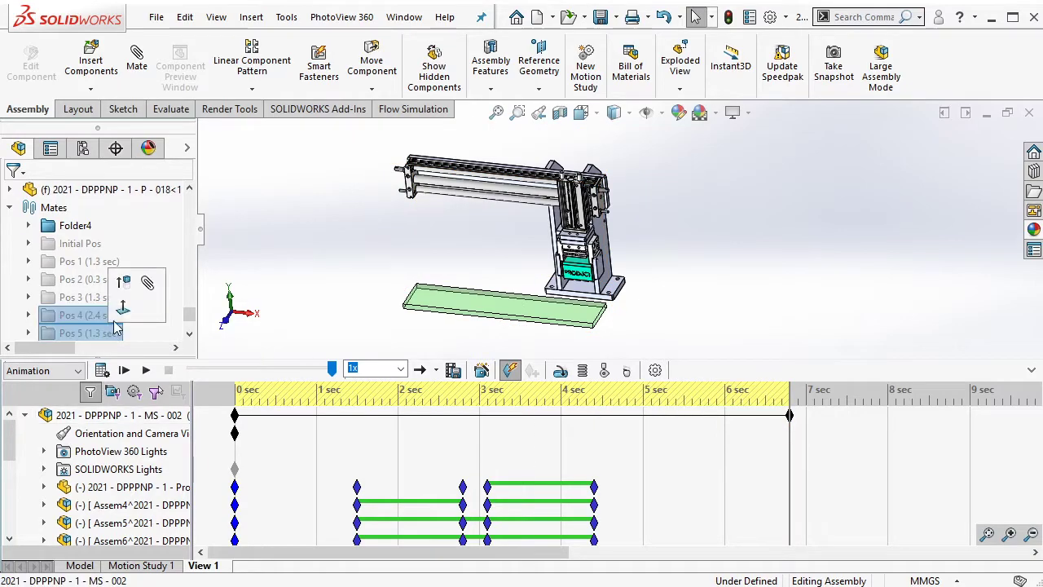
left_click(122, 307)
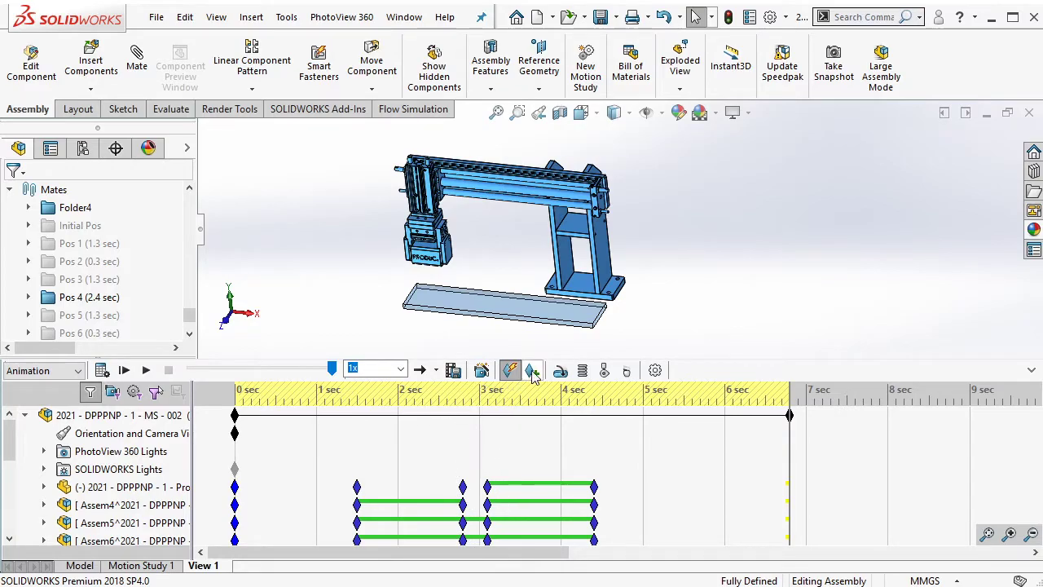
left_click(109, 300)
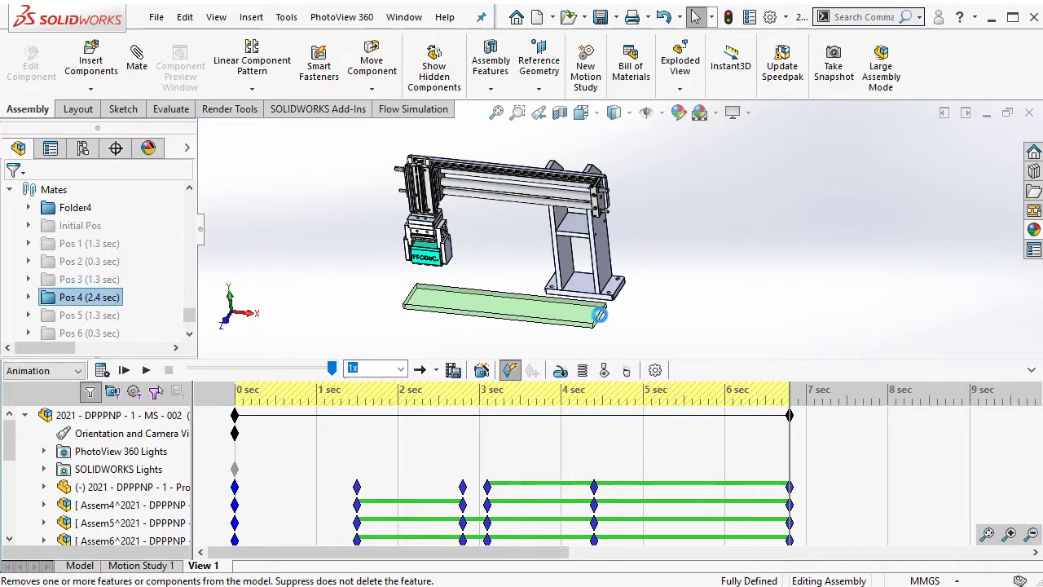
left_click(791, 416)
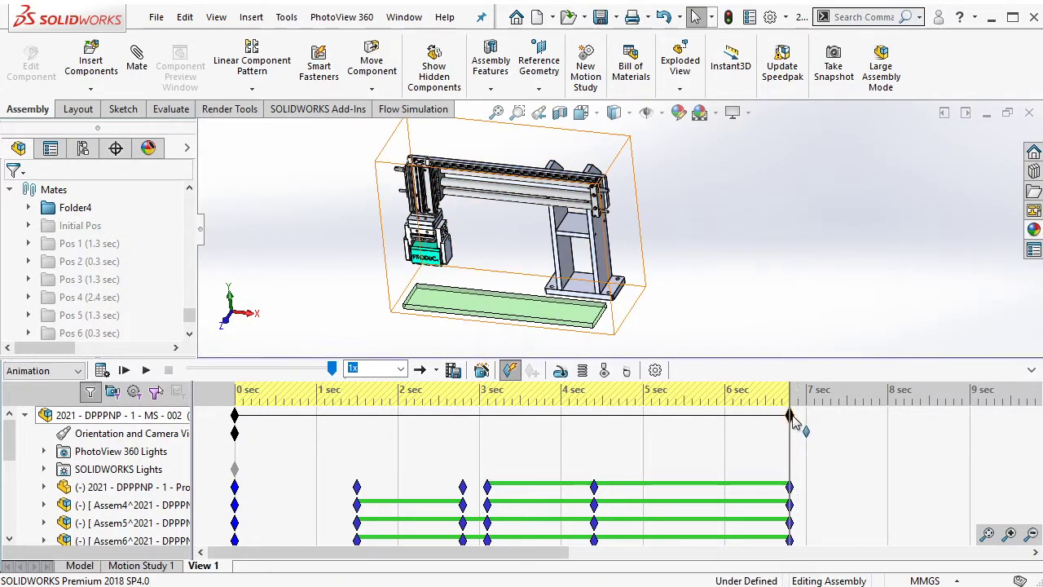
- Extend the study to 8 sec and key the Pos 5 pose, re-suppressing Pos 5
left_click_drag(795, 420, 896, 438)
left_click(89, 314)
left_click(143, 271)
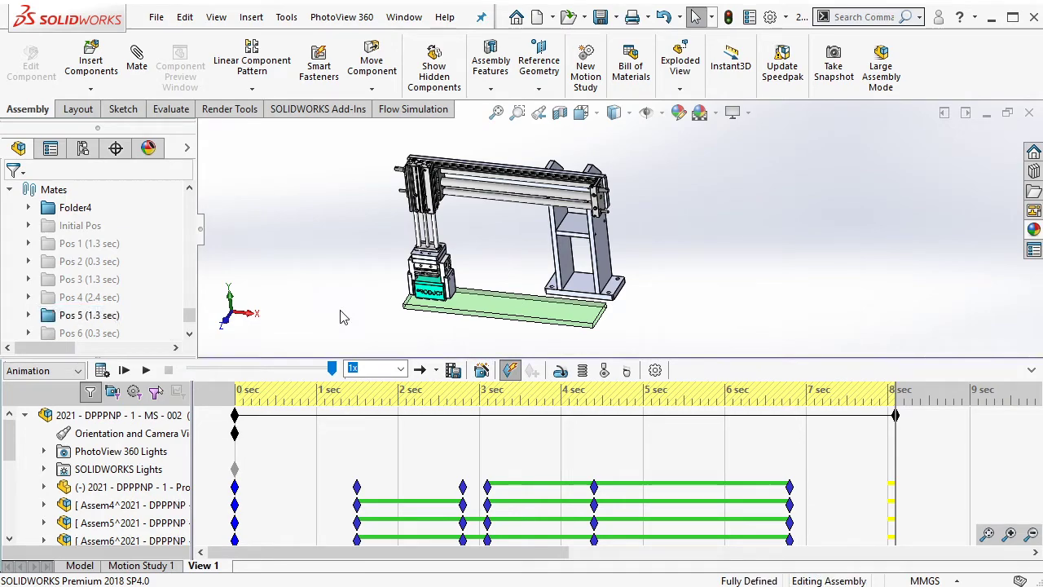
left_click(510, 371)
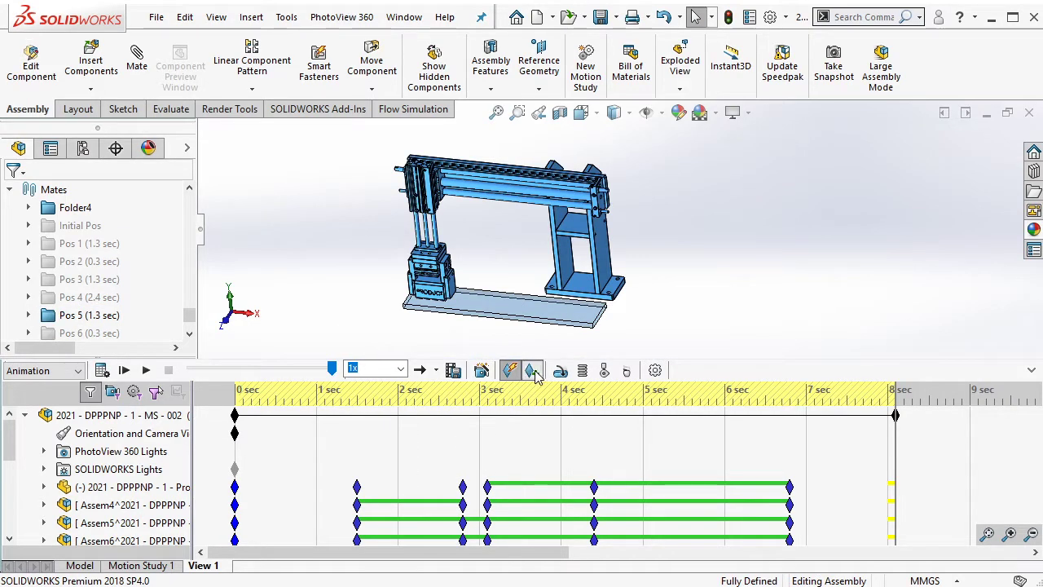
left_click(114, 316)
left_click(124, 267)
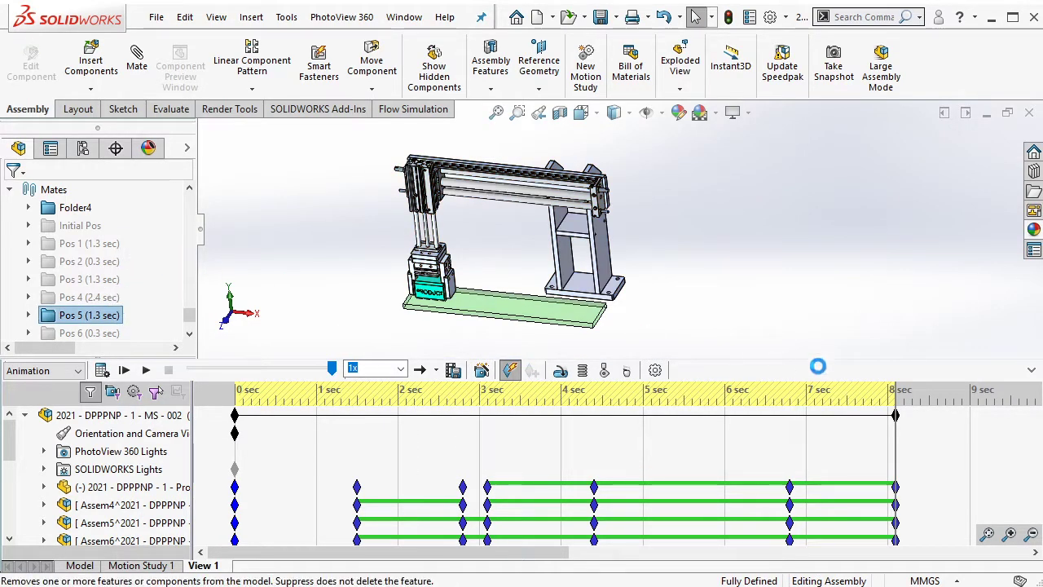
- Extend to about 8.3 sec and key the Pos 6 gripper-open pose, re-suppressing Pos 6
left_click_drag(897, 417, 919, 417)
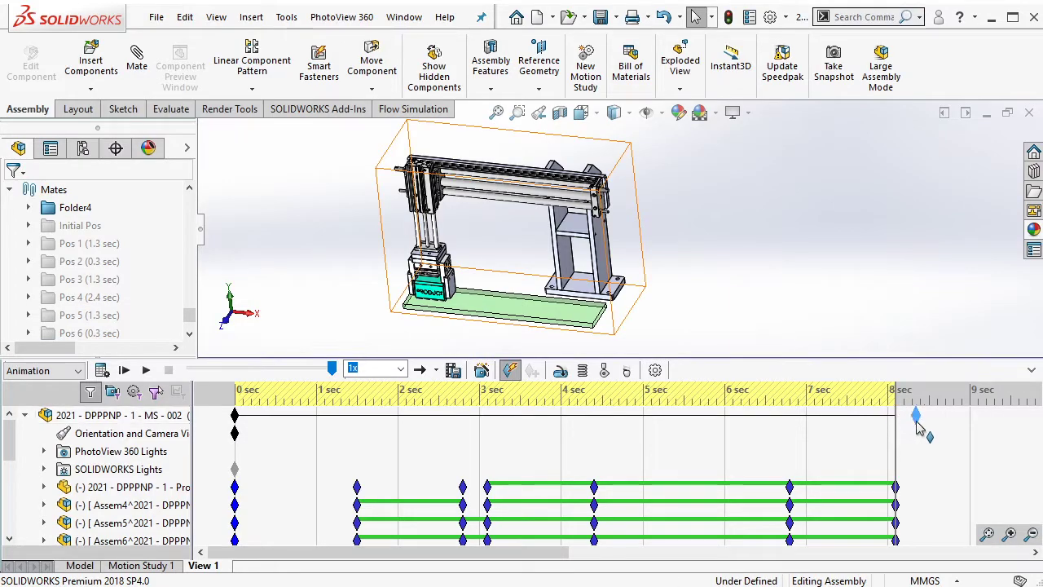
left_click(89, 332)
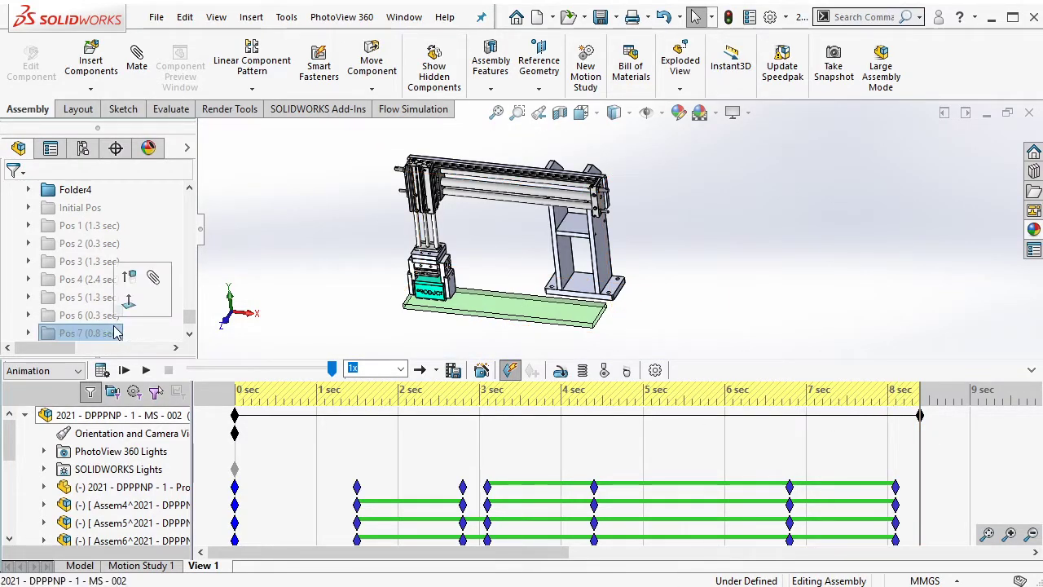
scroll(90, 317, "down", 1)
left_click(90, 314, "ctrl")
left_click(142, 273)
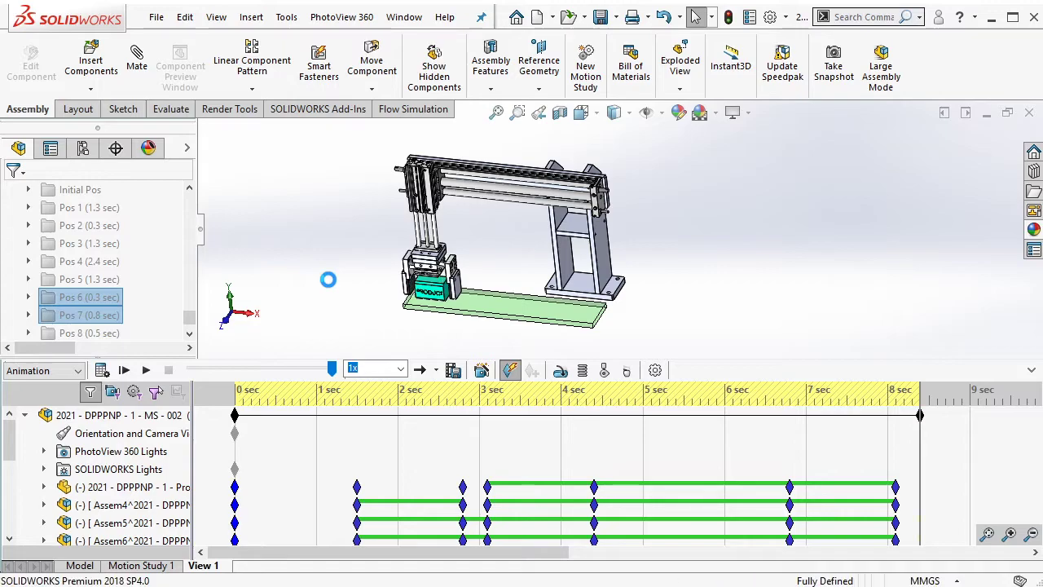
left_click(491, 401)
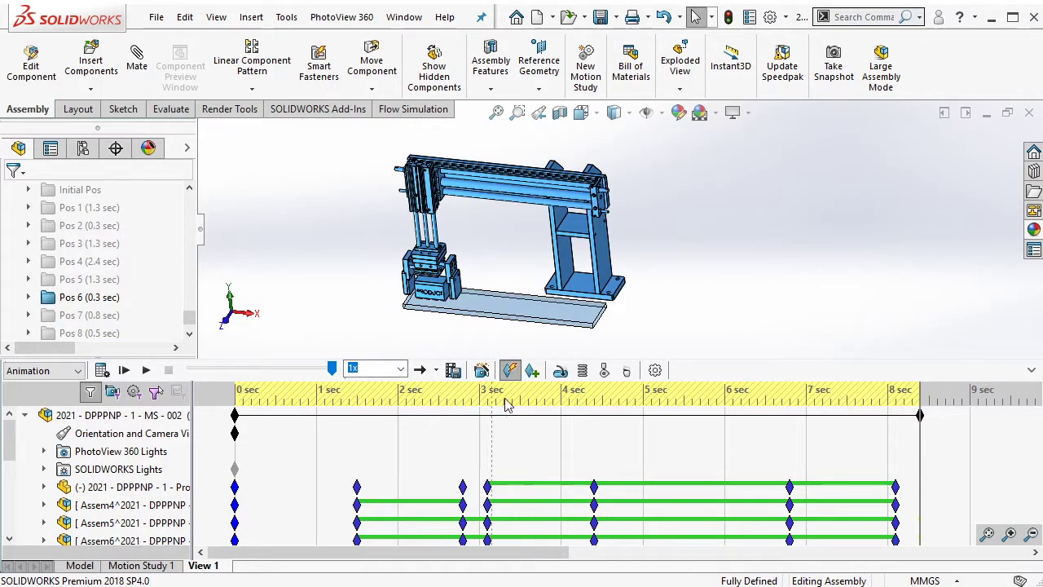
left_click(533, 380)
left_click(102, 298)
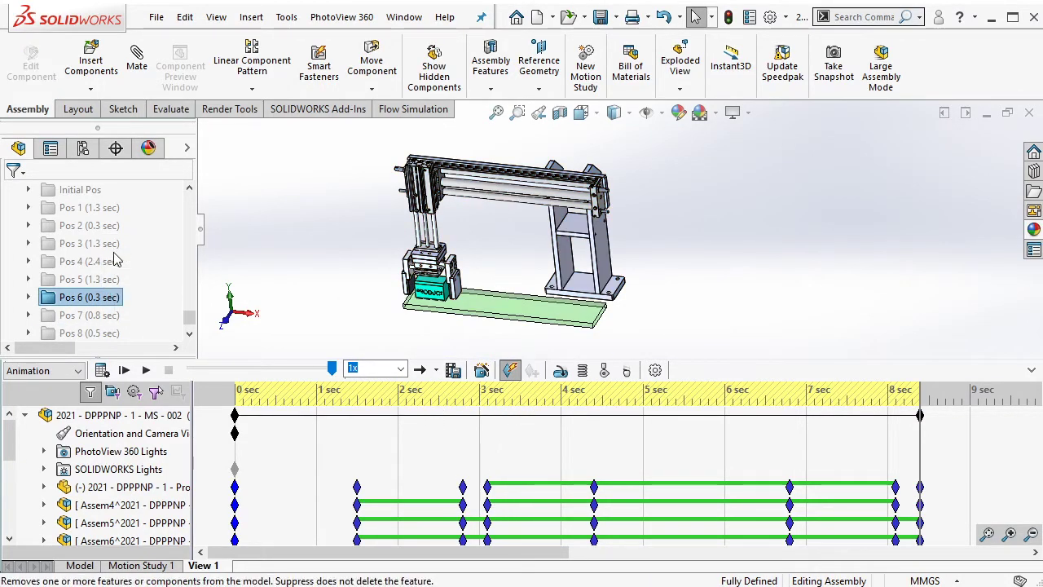
left_click(927, 420)
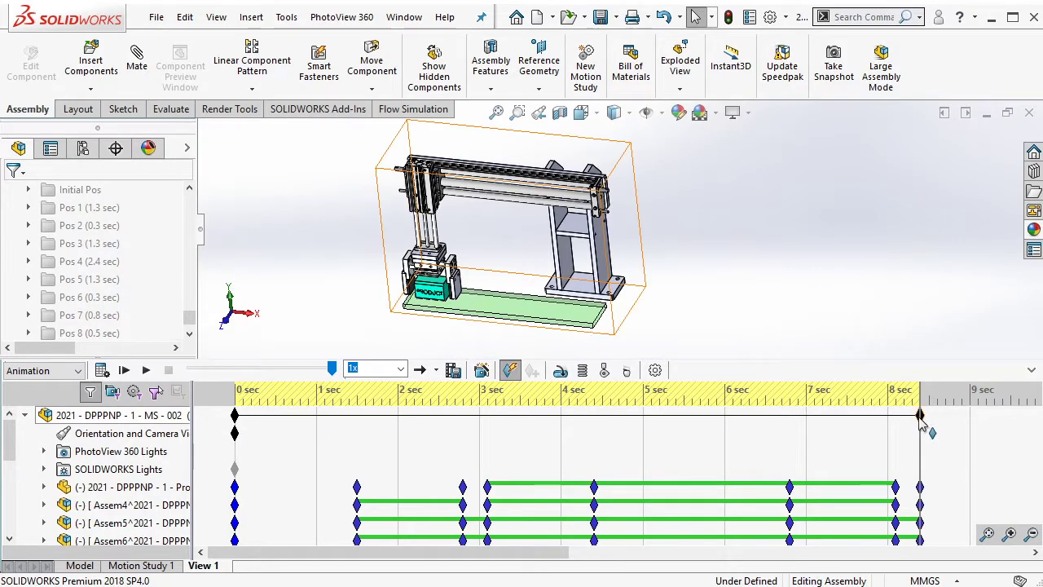
- Extend to 9 sec and key the Pos 7 pose lifting the gripper away
left_click_drag(986, 432, 986, 430)
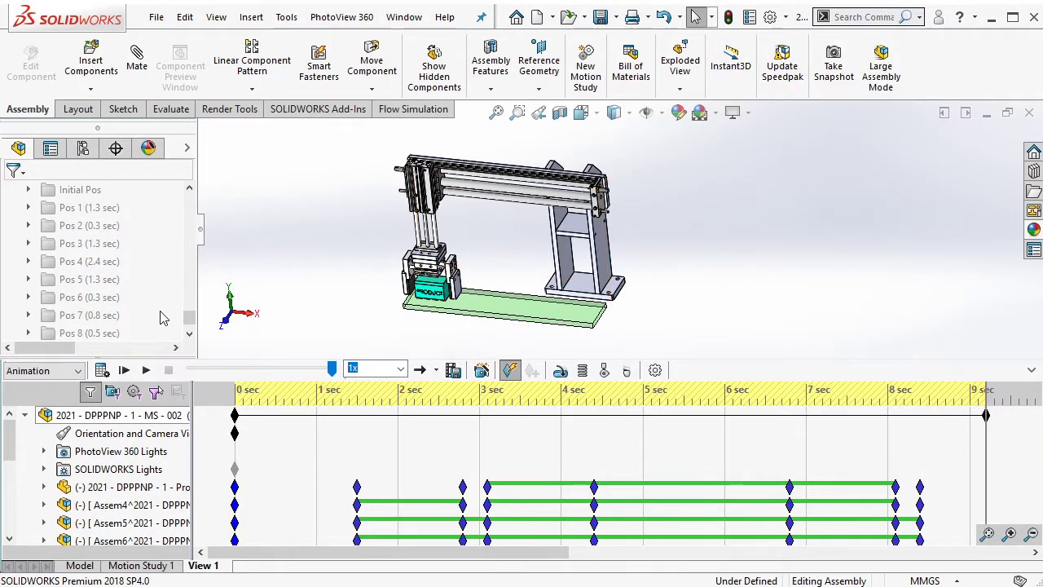
left_click(112, 318)
left_click(124, 290)
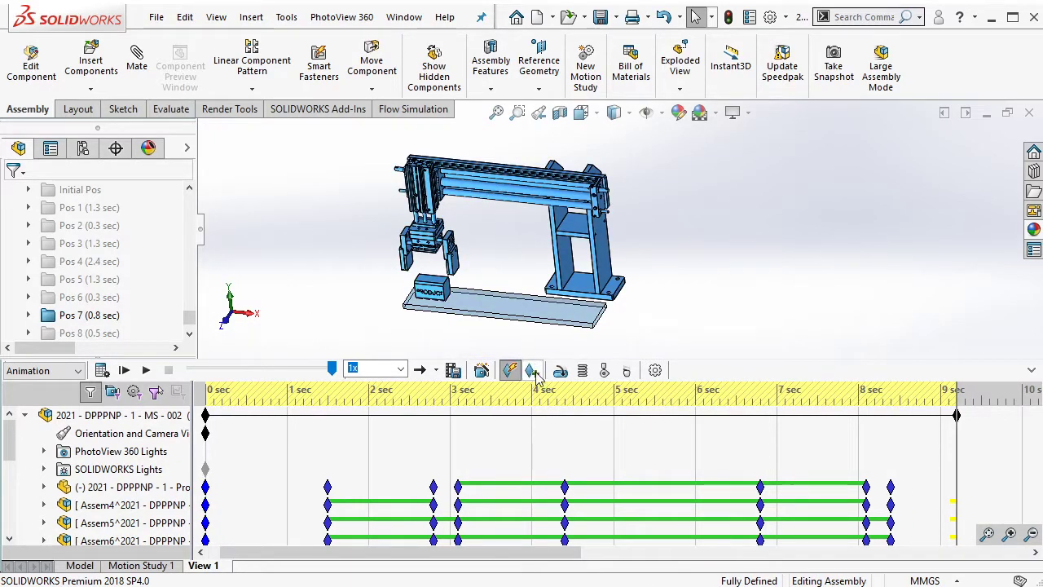
left_click(531, 371)
left_click(106, 315)
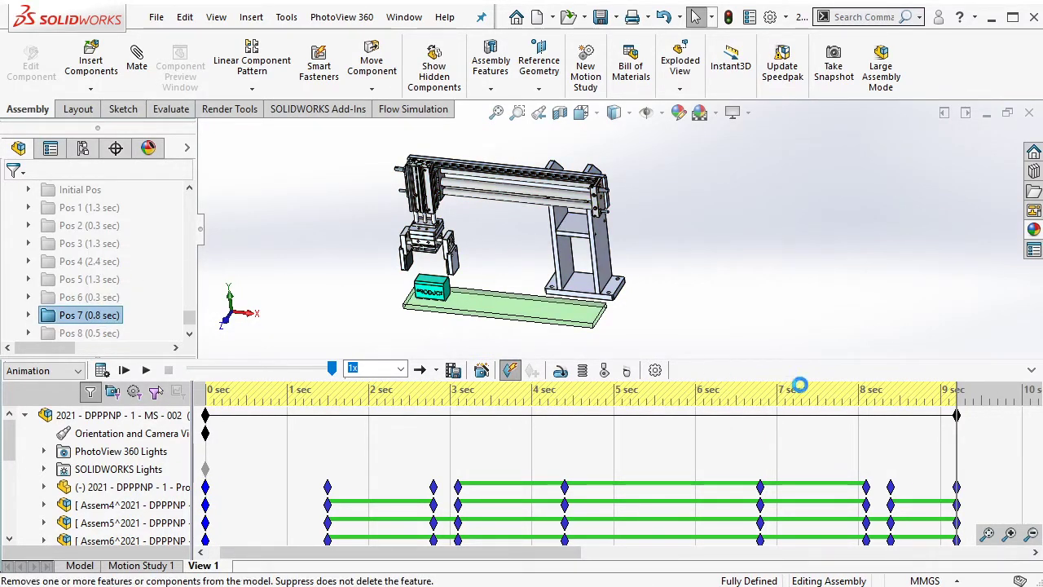
- Suppress Pos 7, extend to about 9.5 sec, and key the Pos 8 pose, suppressing Pos 8
left_click(957, 417)
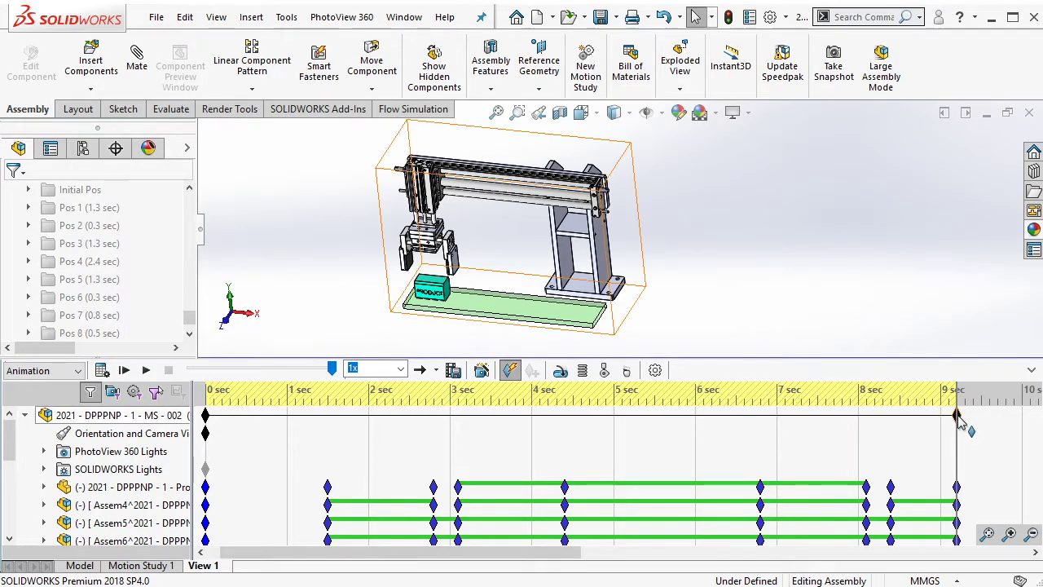
left_click_drag(957, 416, 998, 417)
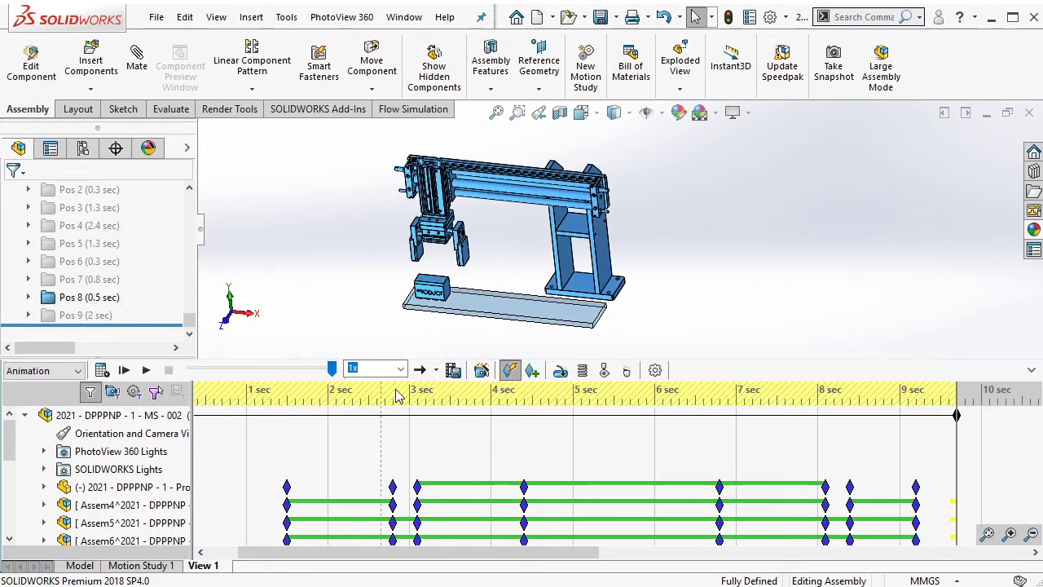
left_click(532, 371)
left_click(110, 301)
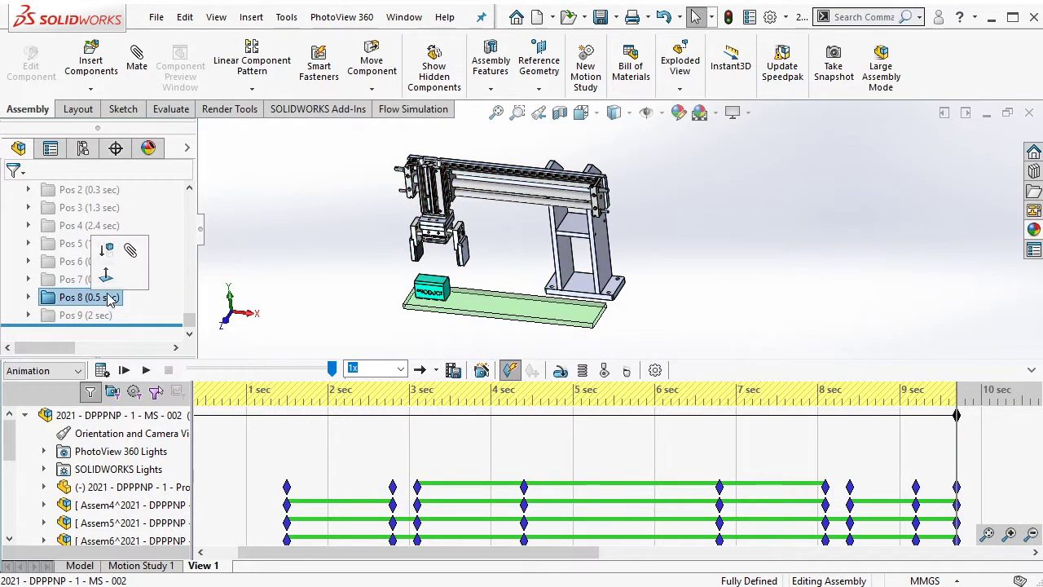
left_click(114, 259)
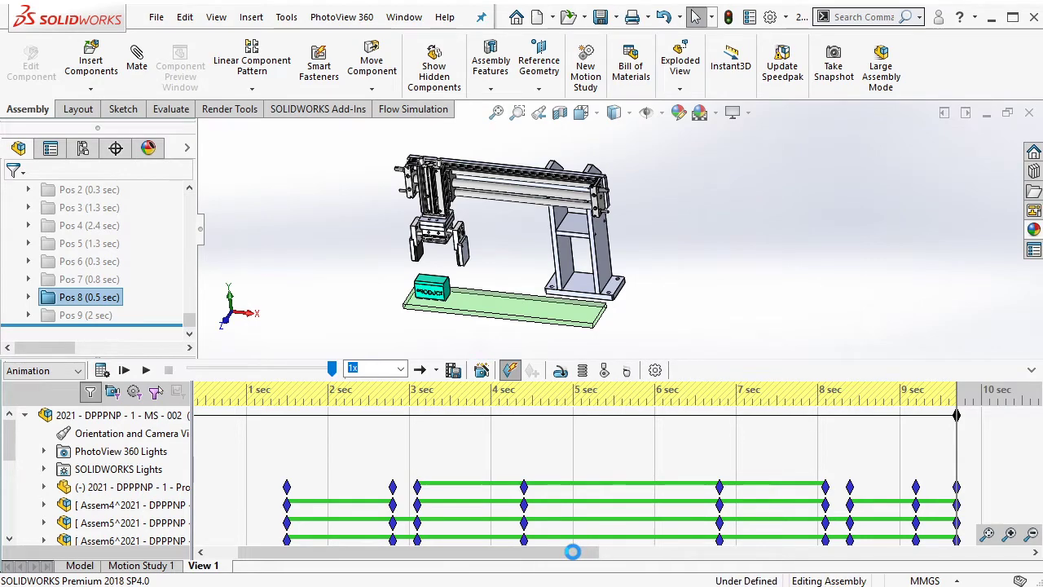
- Extend to about 11.7 sec and key the Pos 9 pose, re-suppressing Pos 9
left_click_drag(573, 552, 706, 552)
left_click_drag(644, 415, 787, 434)
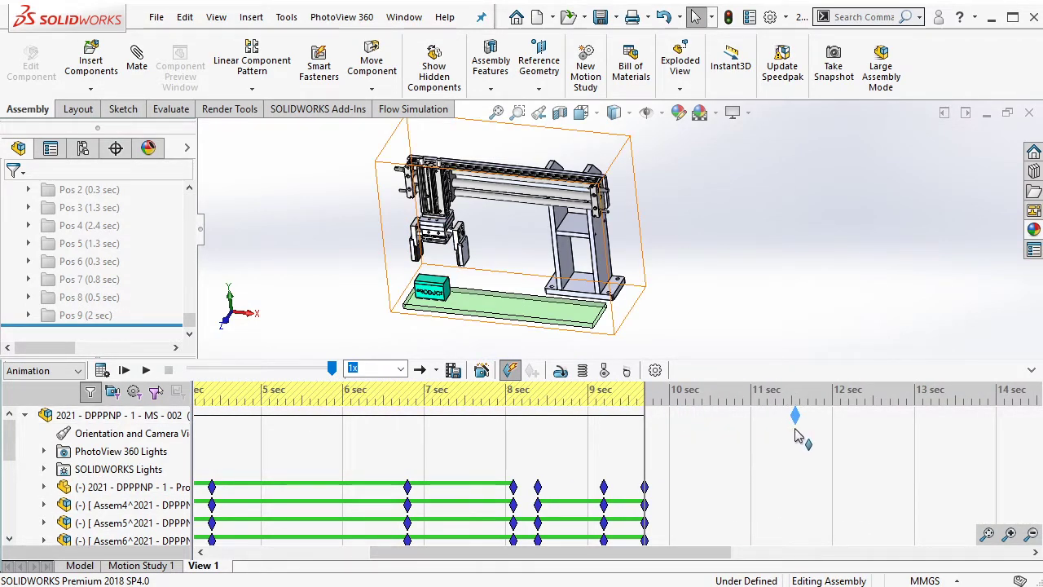
left_click_drag(799, 436, 809, 443)
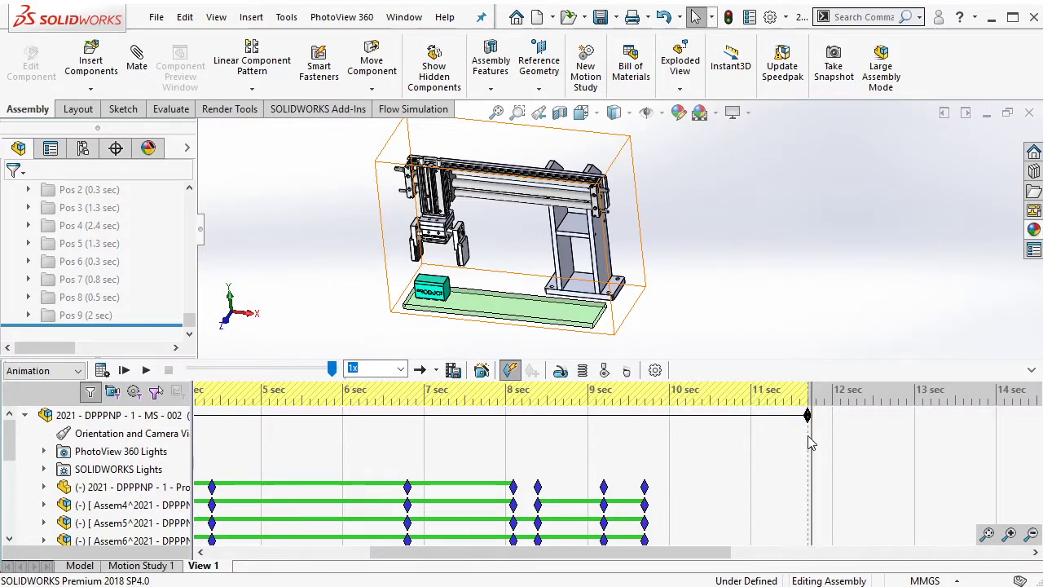
left_click(86, 316)
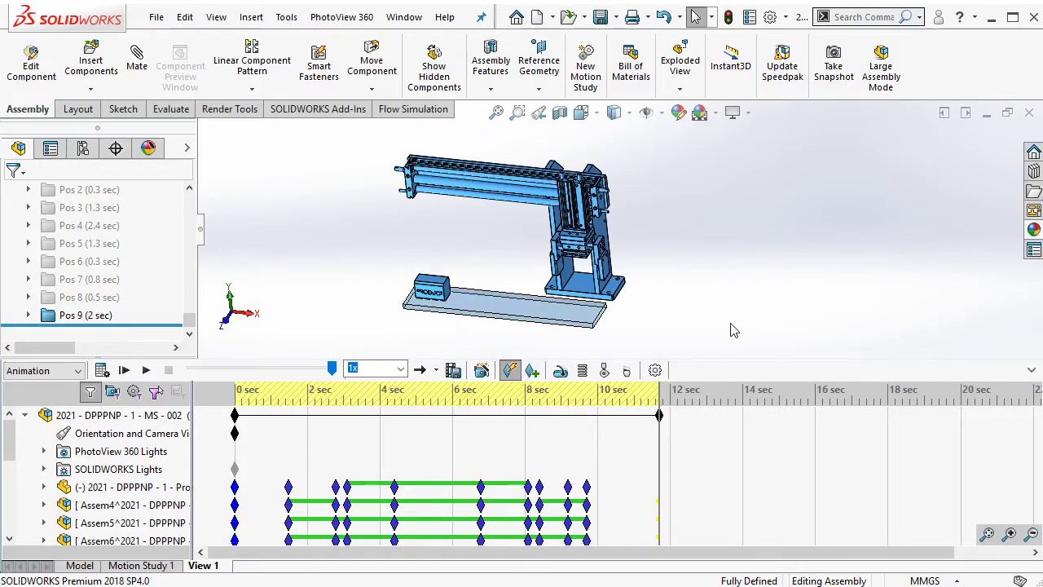
left_click(532, 371)
left_click(100, 320)
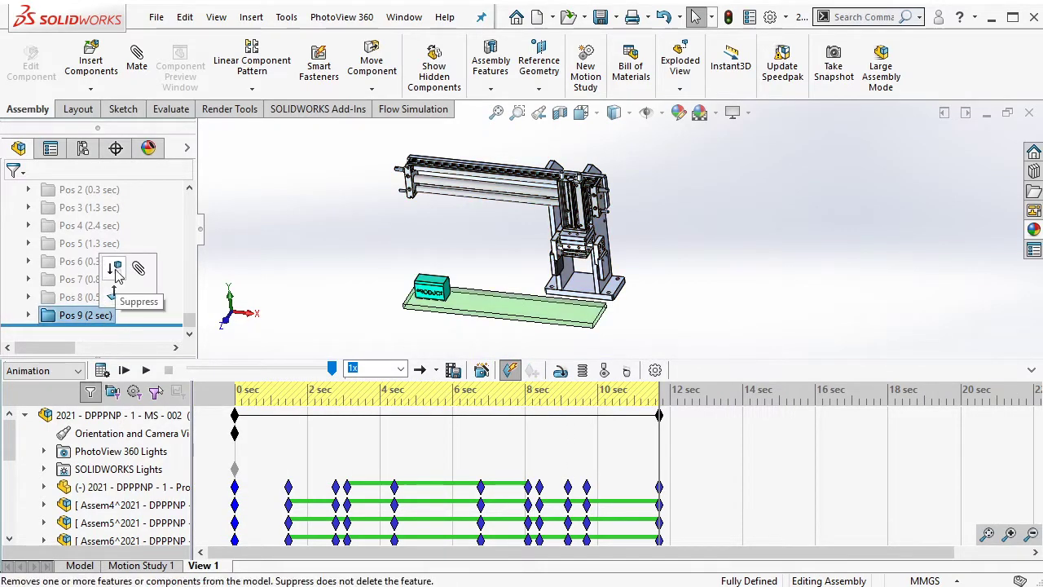
- Move the study's end key to 12 sec and add a motor on the upright's base face
left_click(1010, 533)
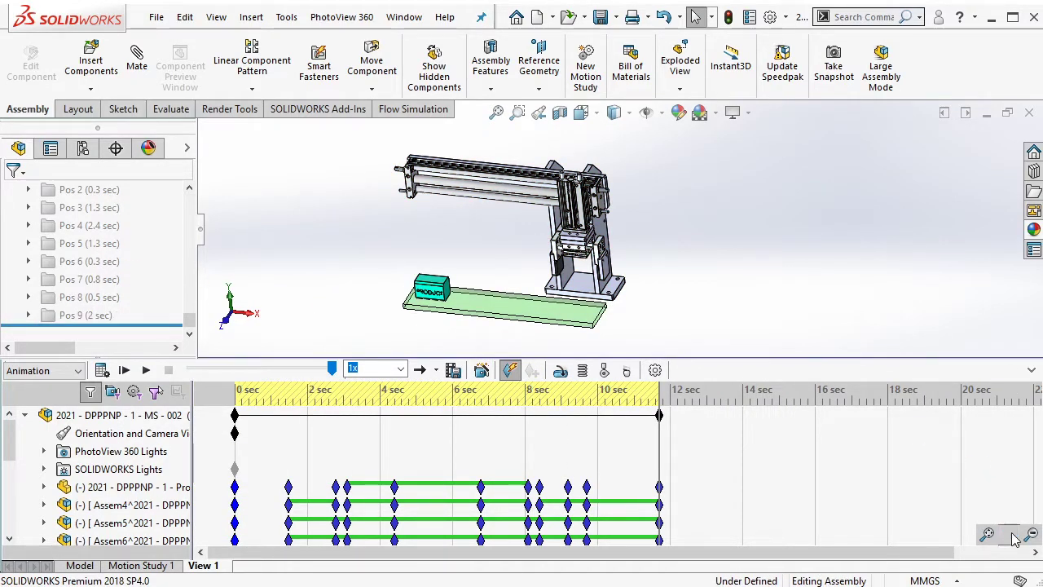
left_click(1011, 533)
left_click_drag(658, 415, 698, 428)
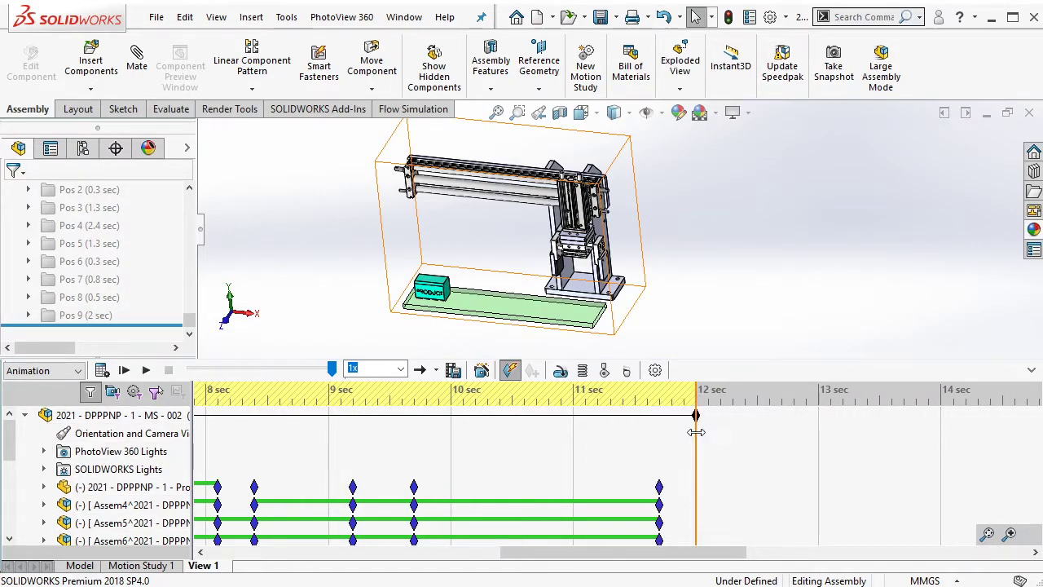
left_click(559, 371)
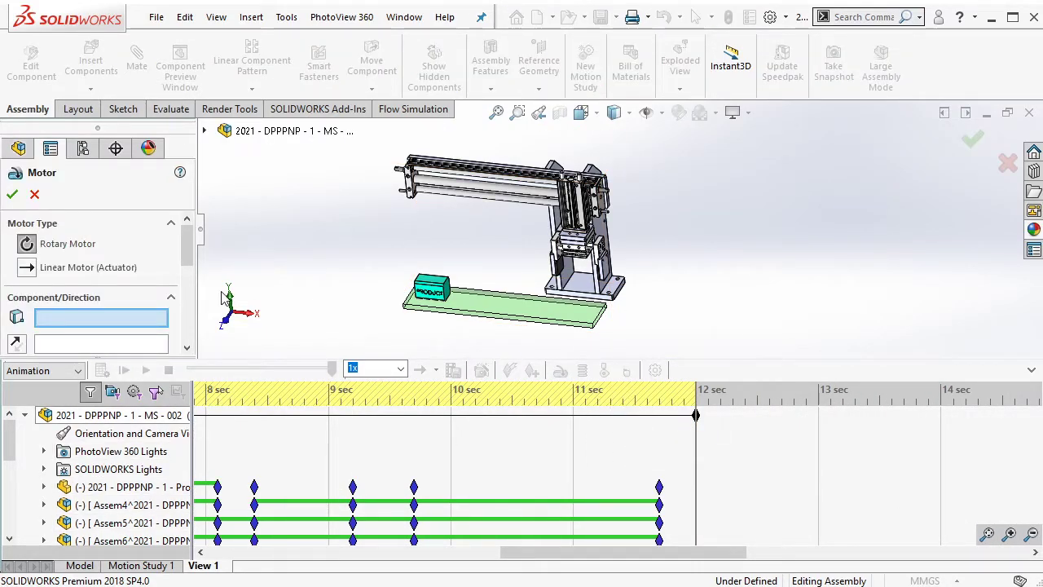
left_click(583, 295)
type("THIS Ath")
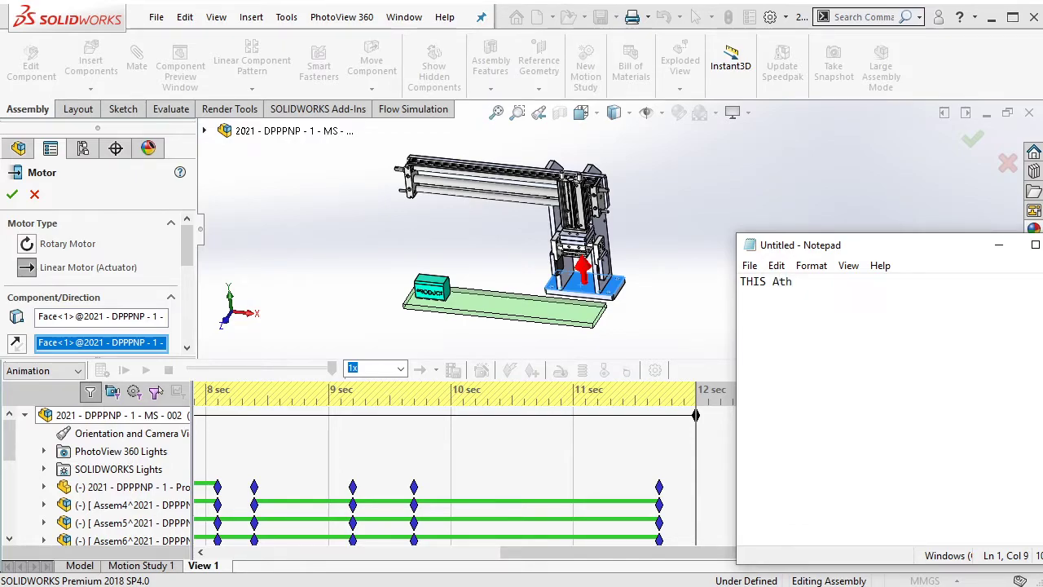
- Type the caption 'this motor' into the Notepad note, then erase all of its text
key("ctrl+a")
type("this m")
type("otor")
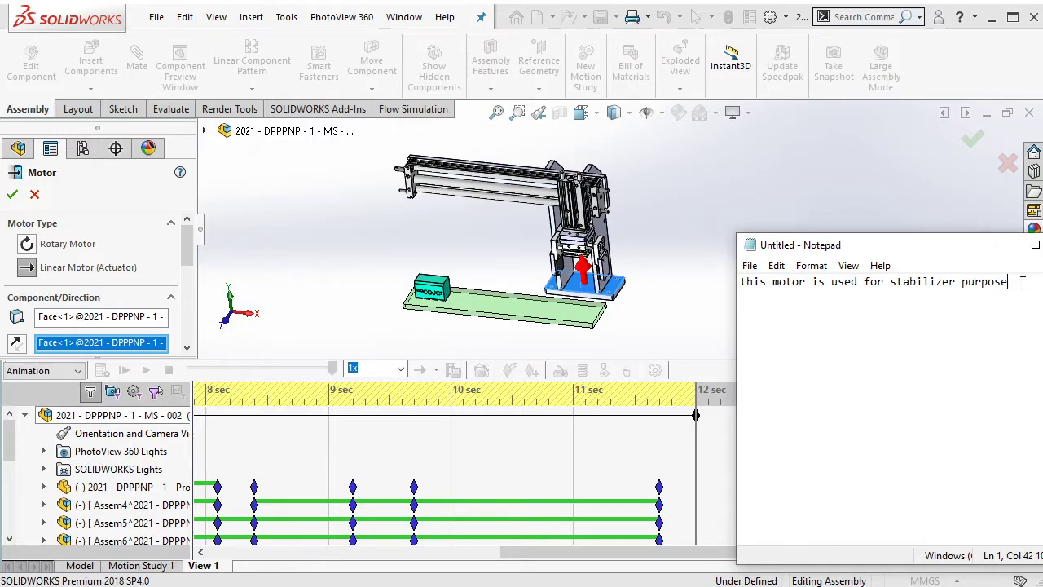
key("ctrl+a")
key("BackSpace")
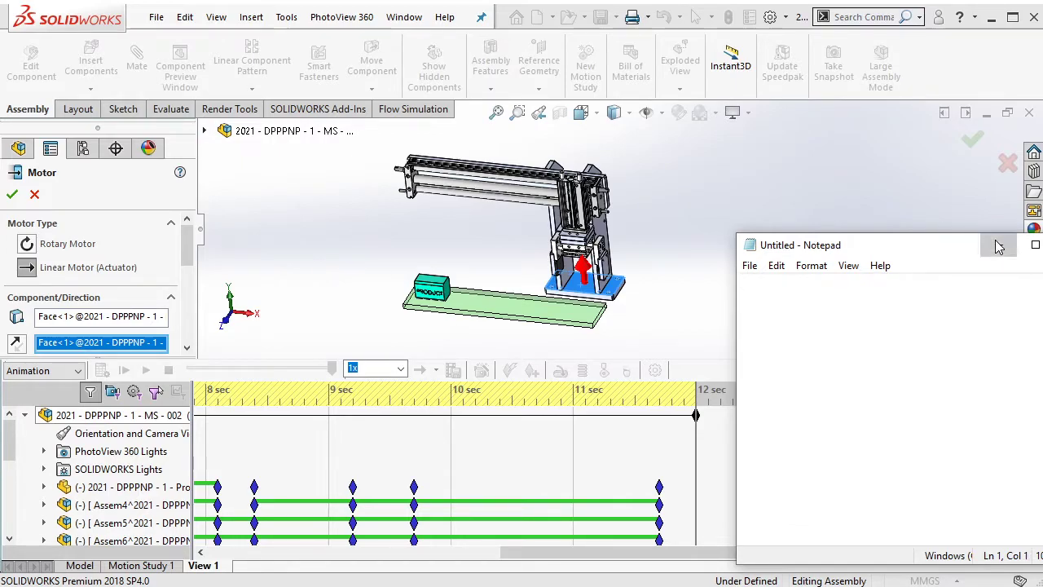
- With Notepad minimized, confirm the linear motor as LinearMotor4, then bring the note back
left_click(997, 243)
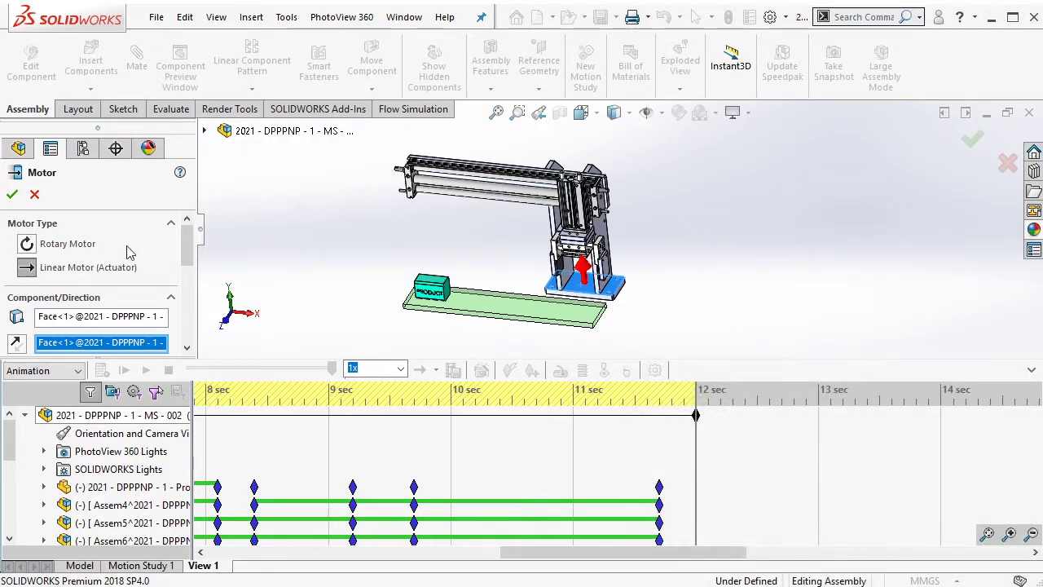
left_click(12, 194)
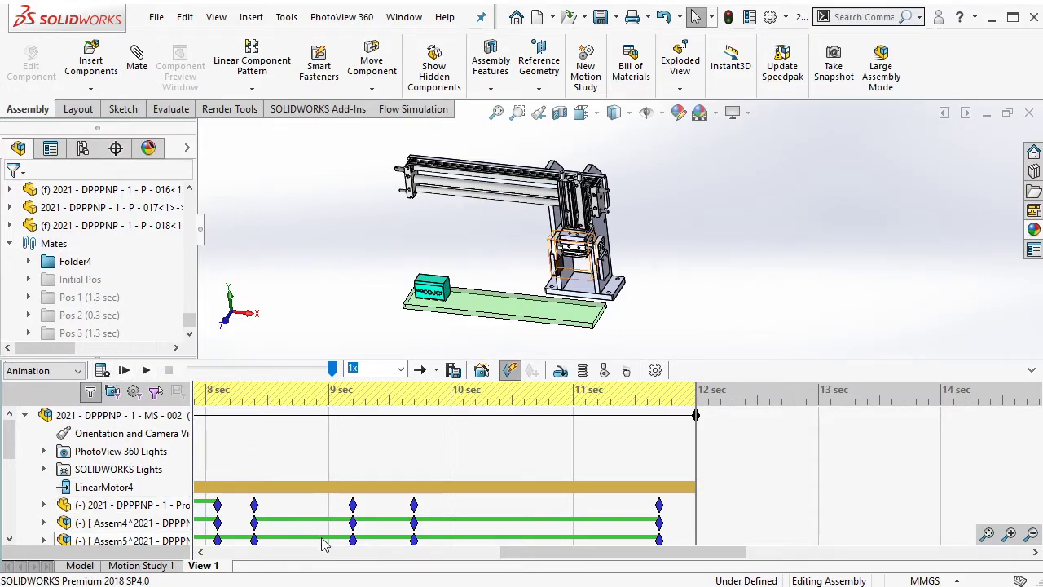
key("alt+Tab")
- Clear the scratch note, then calculate the View 1 motion study through 12 sec
type("1e")
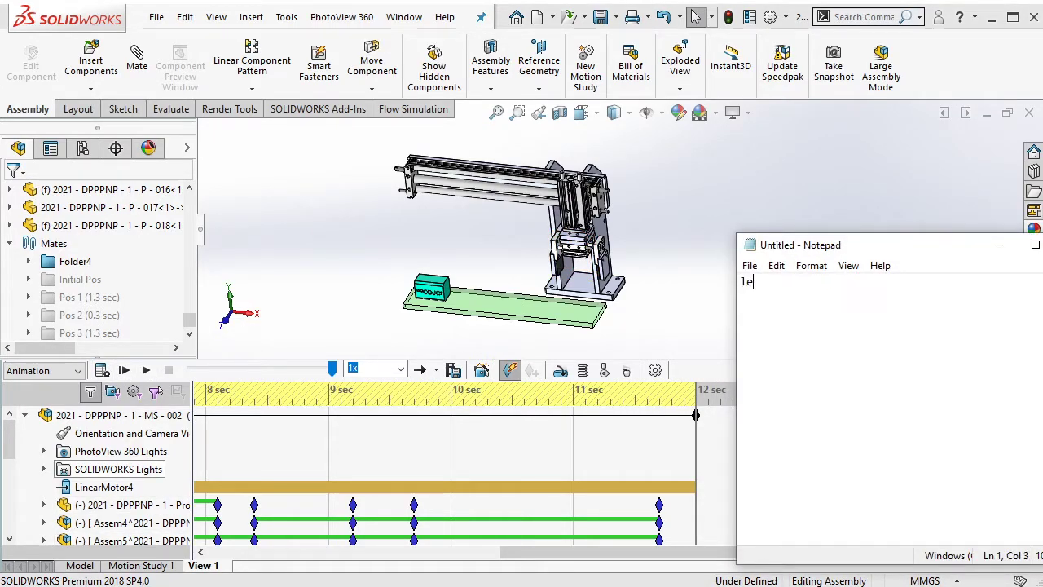
type("s we gener")
type("ate it")
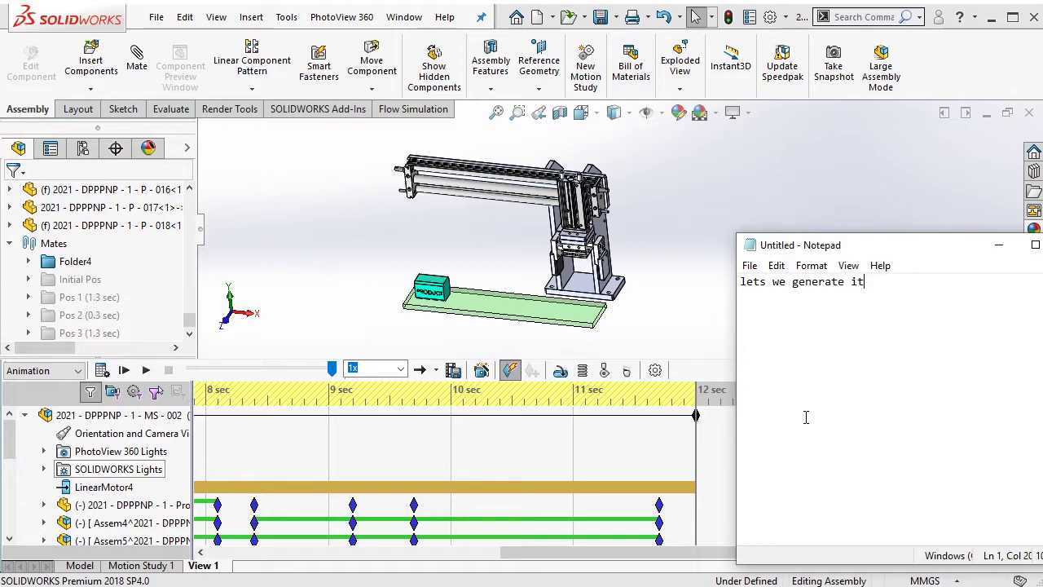
key("ctrl+a")
key("BackSpace")
left_click(650, 325)
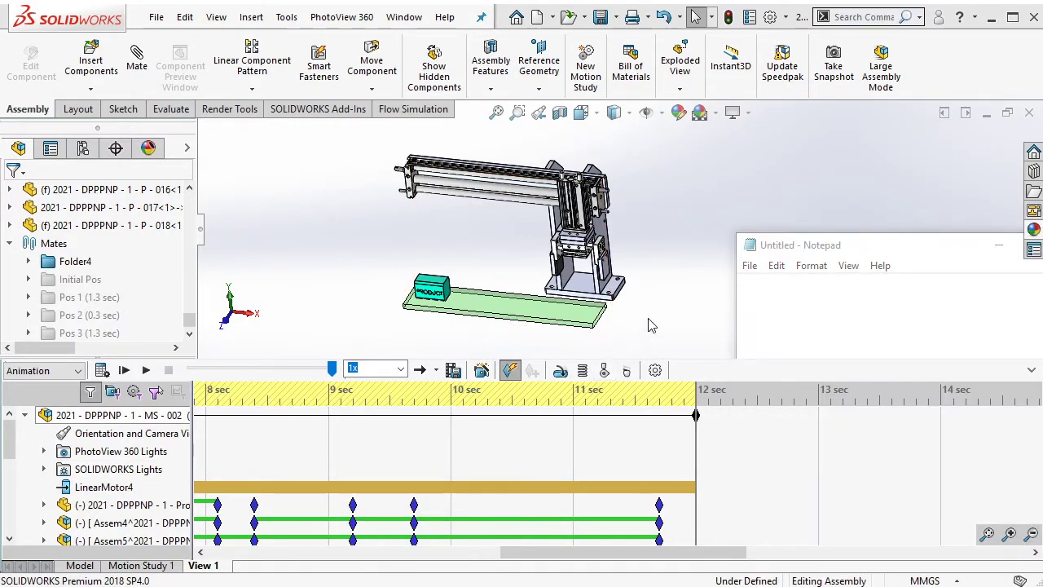
left_click(124, 370)
type("next")
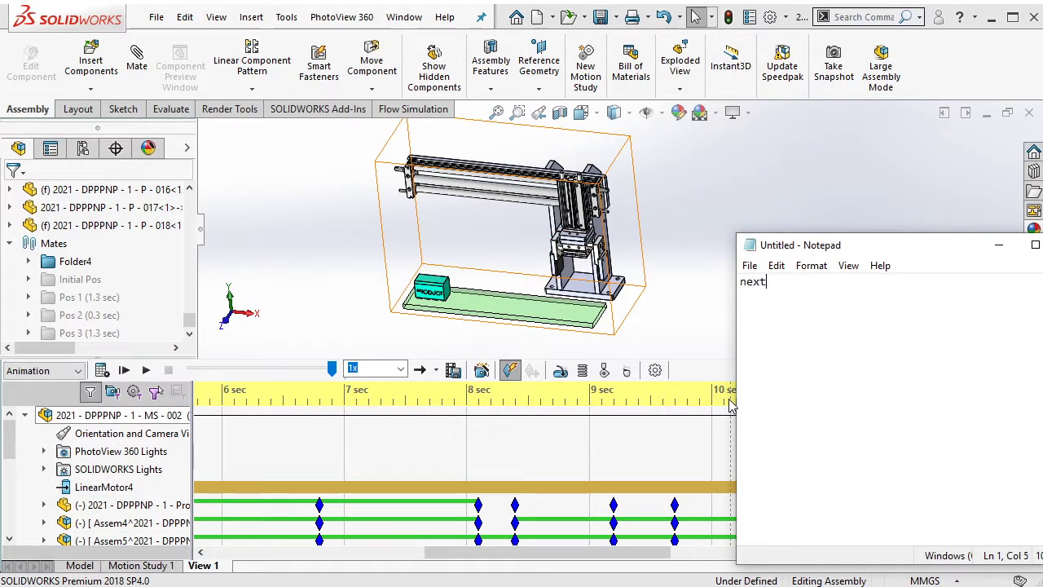
type(" step, we")
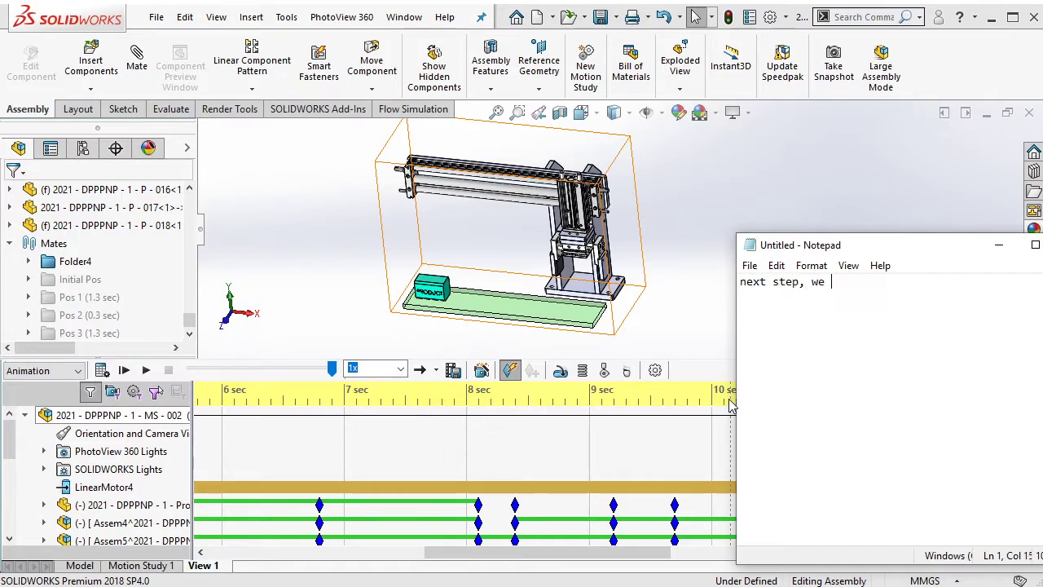
type(" will ad")
type("d more view")
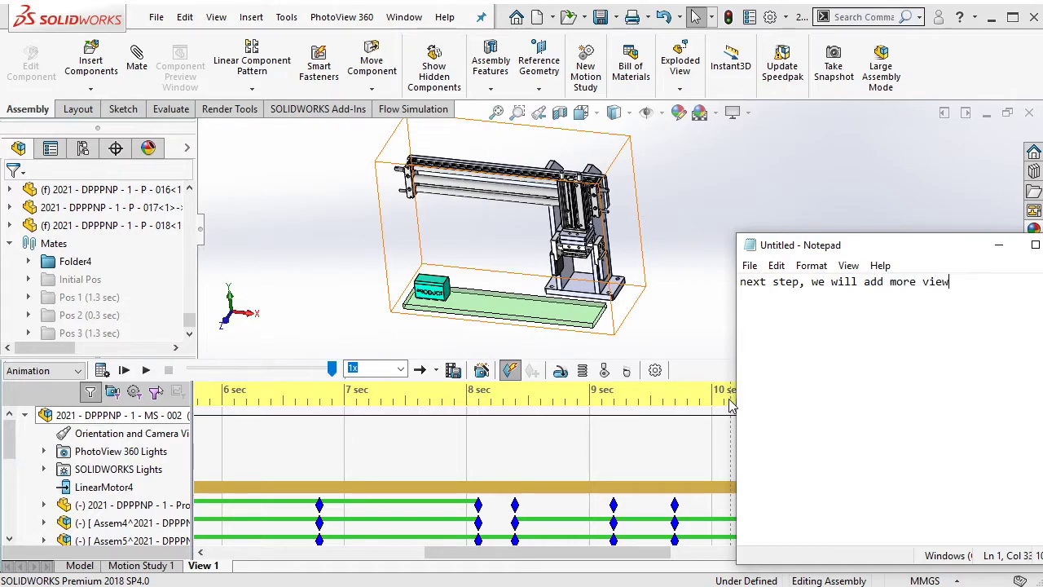
key("ctrl+z")
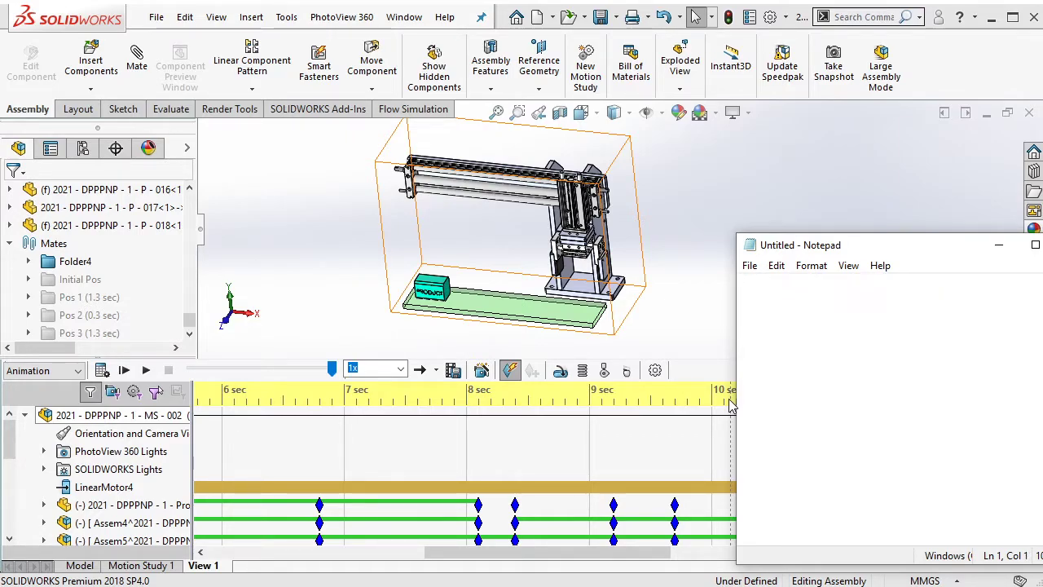
left_click(674, 201)
left_click(130, 540)
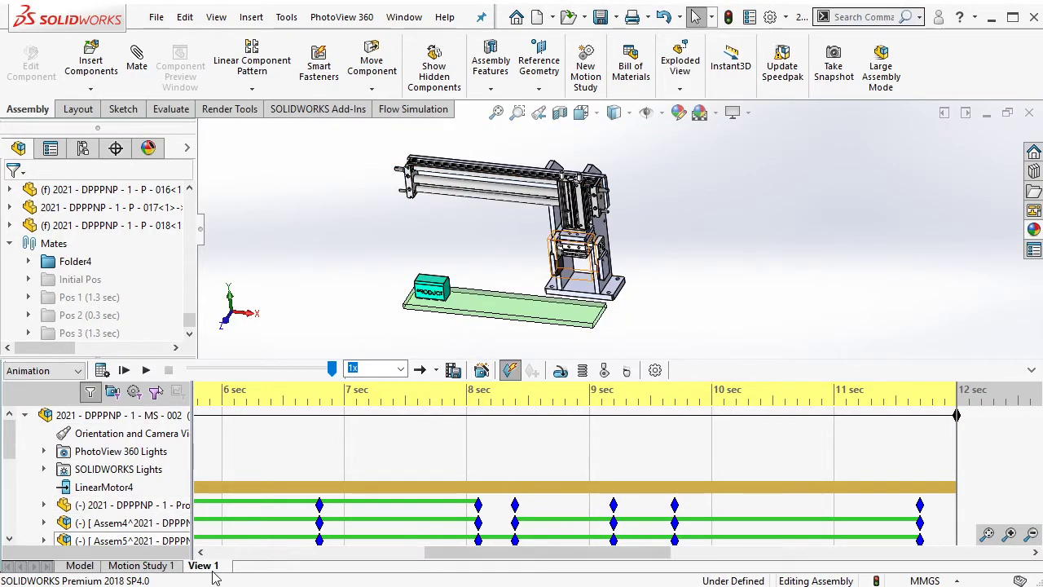
- Copy the View 1 motion study and rename the copy View 2
right_click(213, 573)
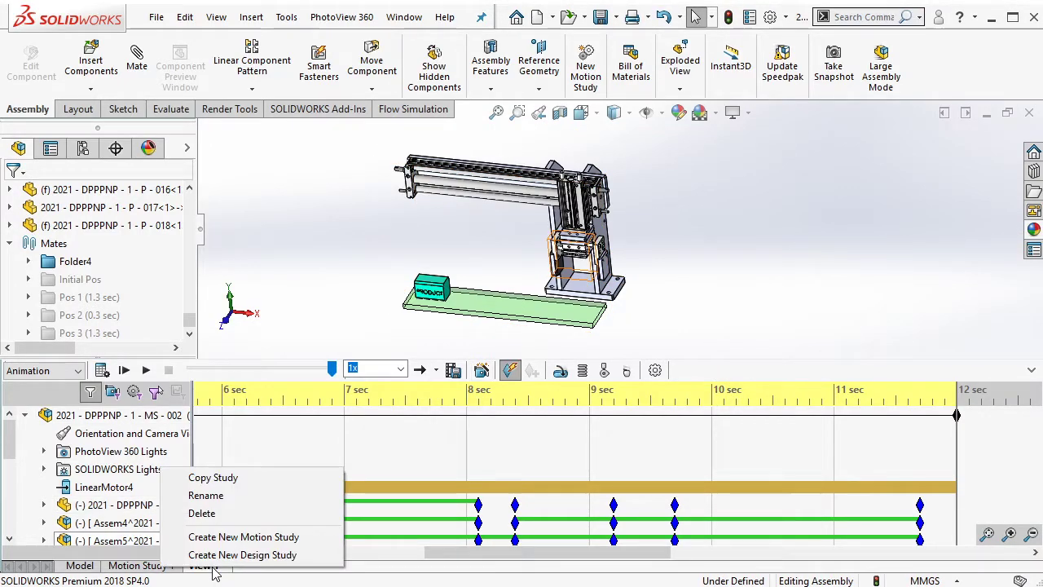
left_click(230, 479)
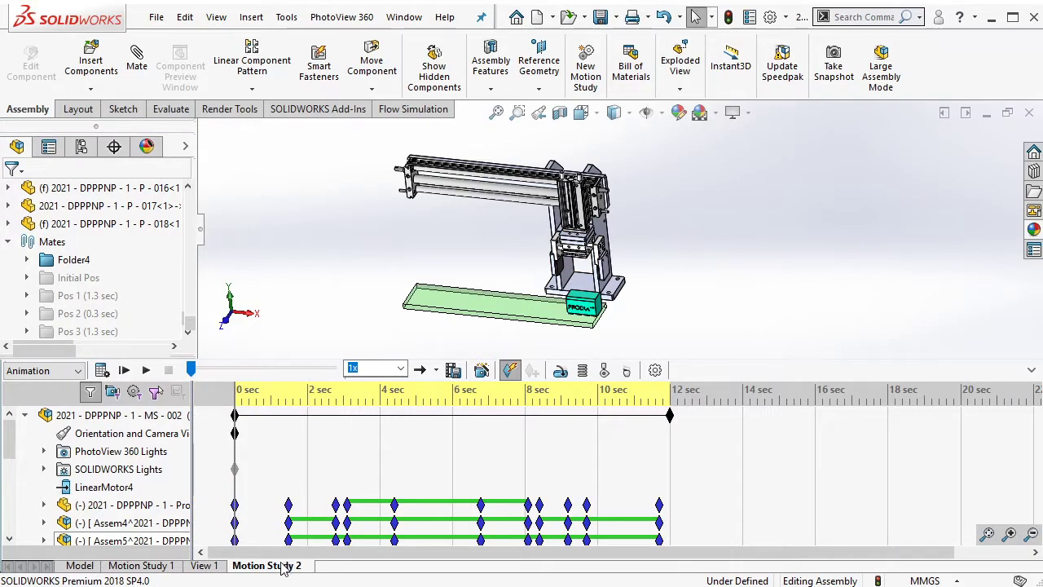
right_click(281, 567)
left_click(287, 491)
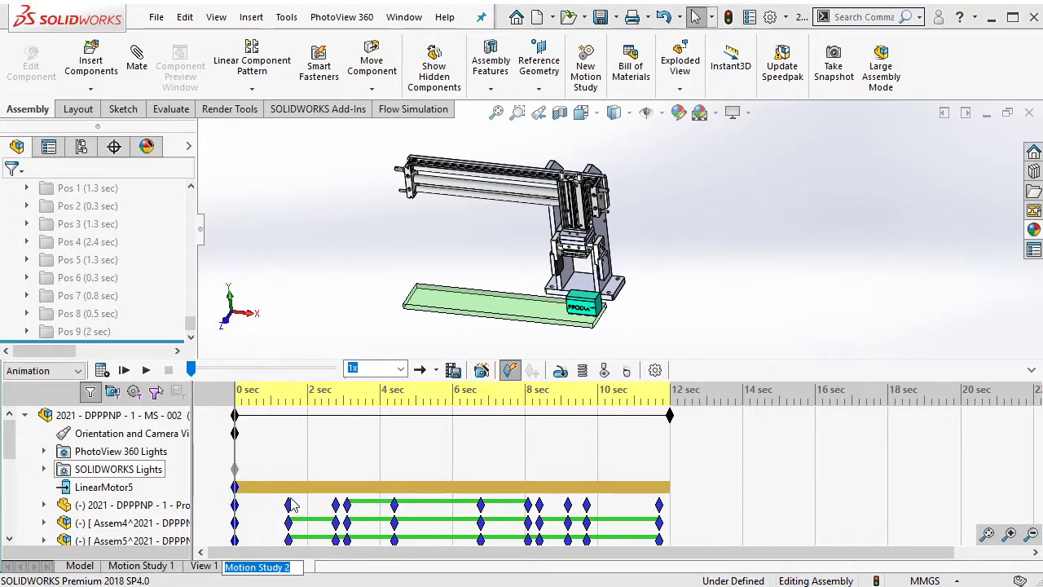
type("View")
left_click(328, 320)
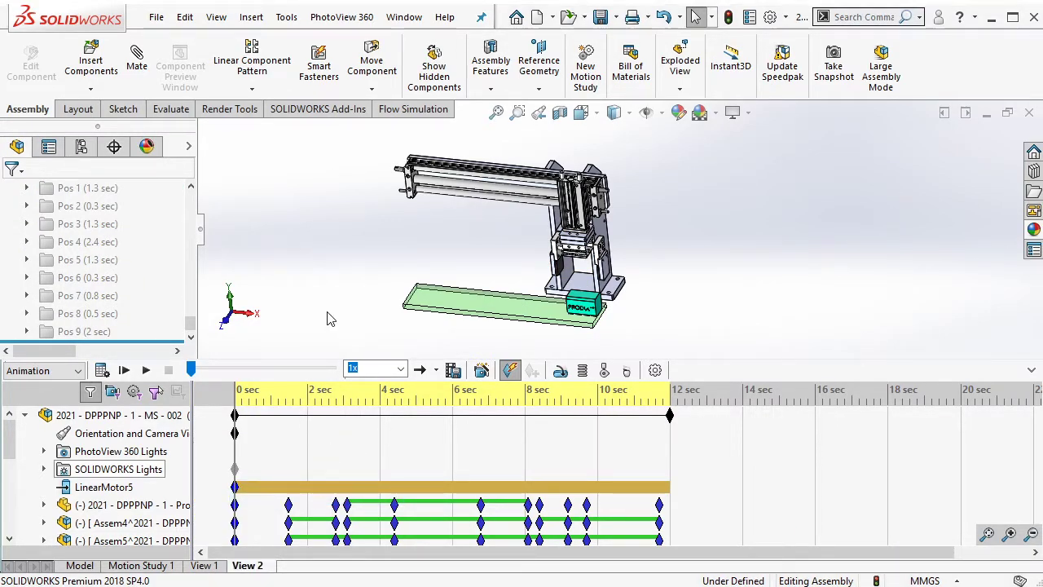
- Disable view key creation in View 2 and orbit, zoom and pan to a new camera angle
right_click(165, 441)
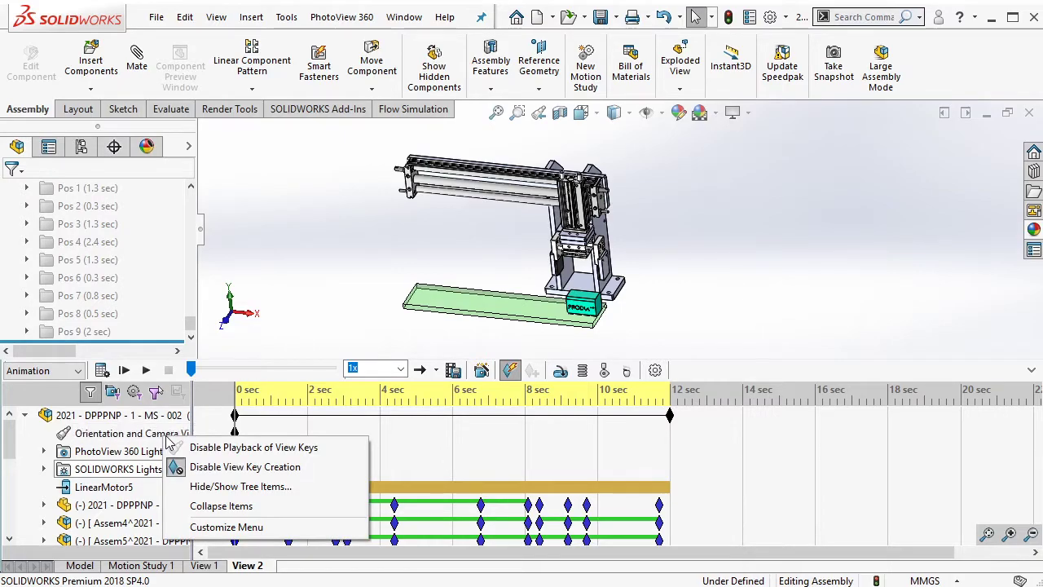
left_click(236, 467)
middle_click_drag(550, 259, 567, 253)
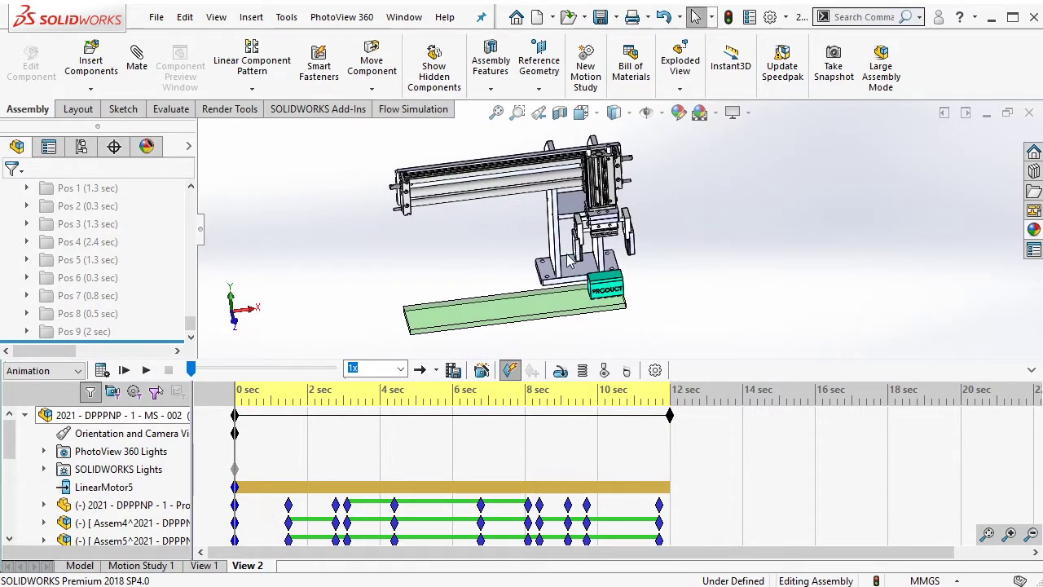
middle_click_drag(550, 290, 544, 298)
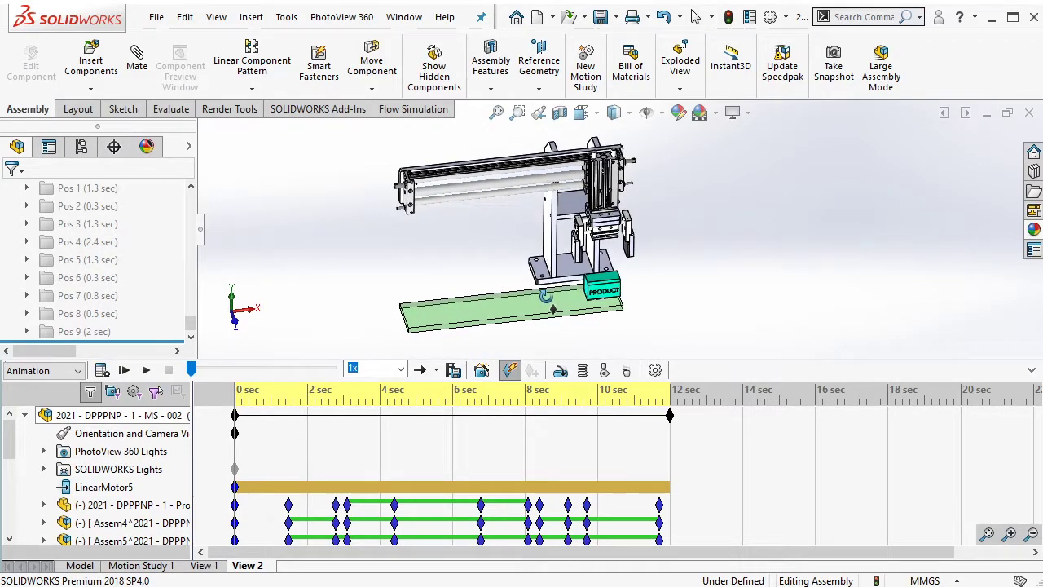
scroll(548, 287, "down", 2)
scroll(554, 276, "down", 3)
scroll(552, 275, "down", 1)
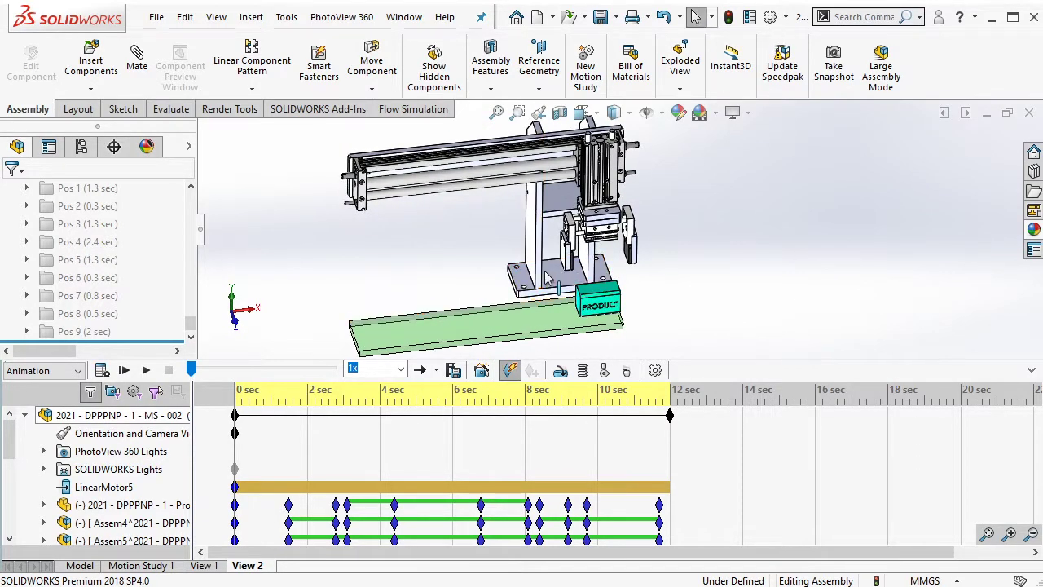
middle_click_drag(553, 276, 547, 264, "ctrl")
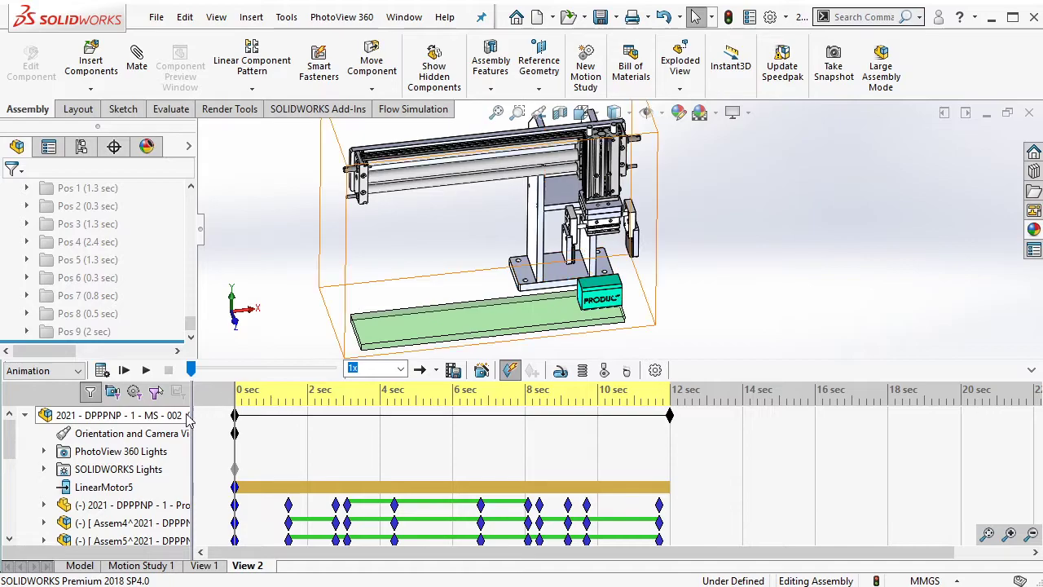
- Adjust the Orientation and Camera Views option, then duplicate the View 2 study
right_click(139, 433)
left_click(188, 461)
right_click(264, 571)
left_click(269, 473)
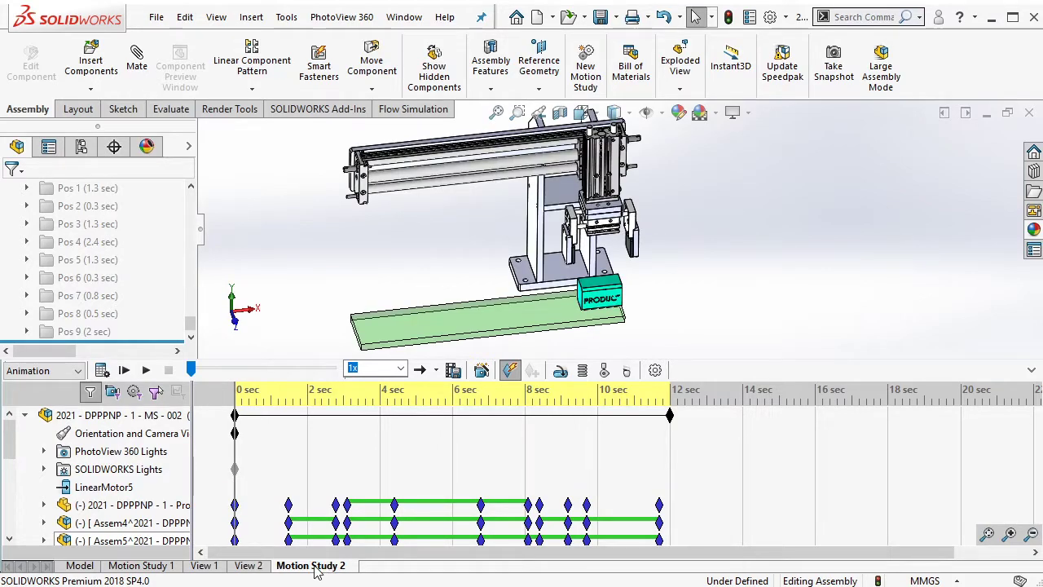
- Rename the Motion Study 2 study to View 3
right_click(318, 565)
left_click(324, 500)
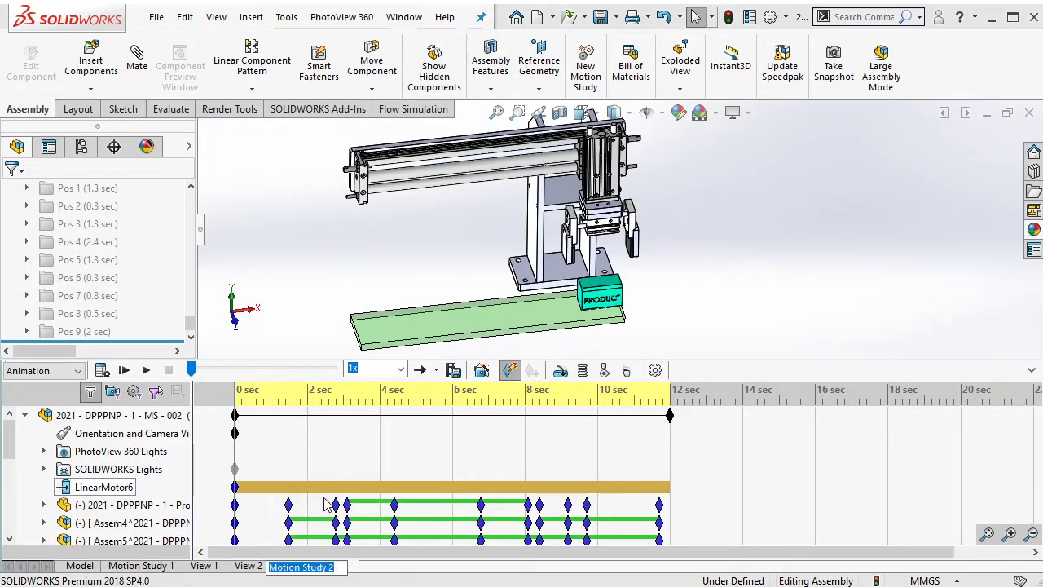
type("View 3")
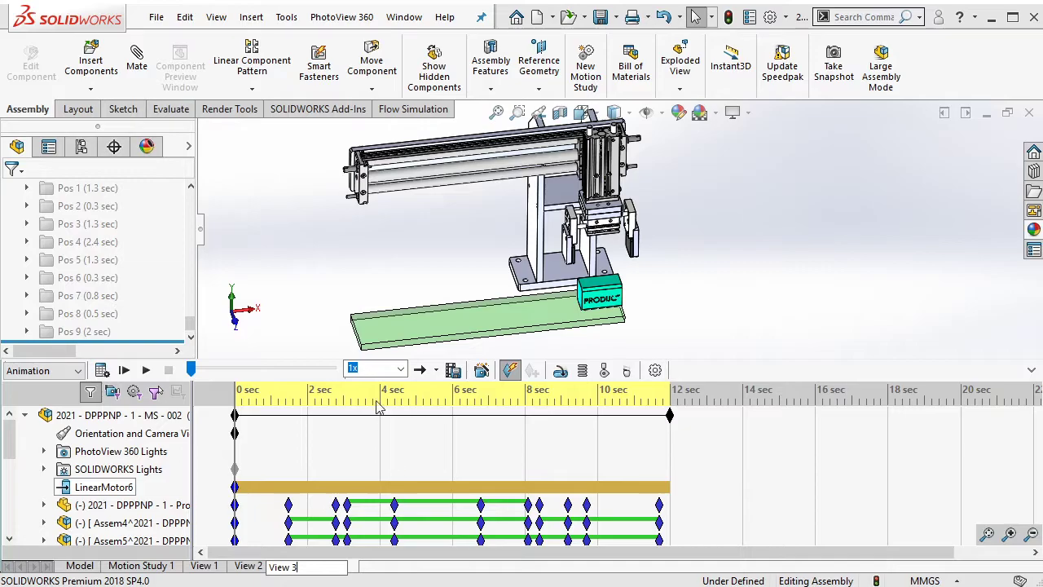
left_click(306, 290)
- Orbit the model to a rear view and disable view key creation for View 3
right_click(139, 440)
left_click(195, 464)
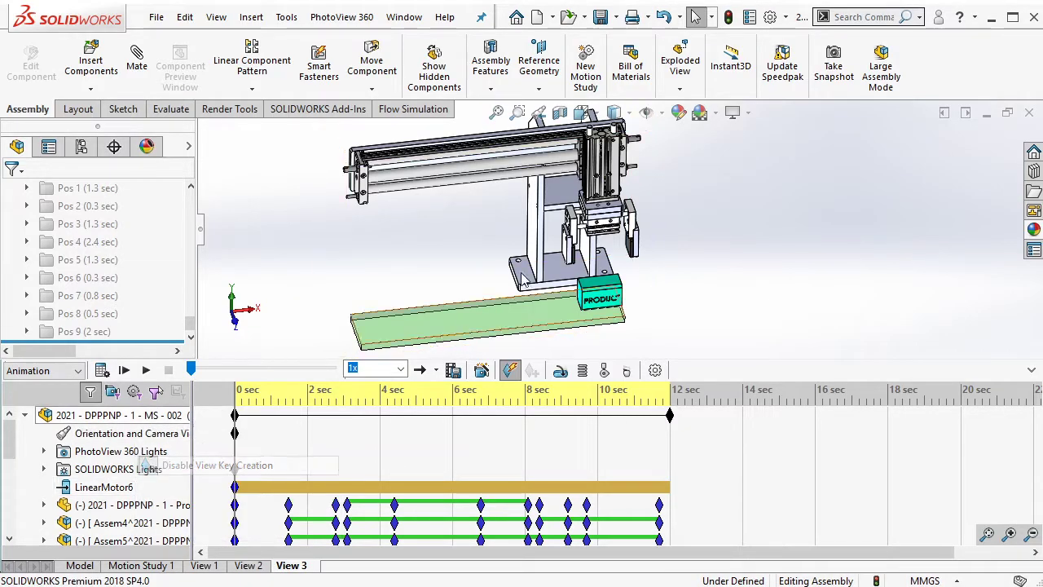
mouse_move(489, 244)
middle_mouse_down()
mouse_move(601, 277)
mouse_move(691, 218)
mouse_move(614, 189)
mouse_move(625, 177)
mouse_move(619, 157)
middle_mouse_up()
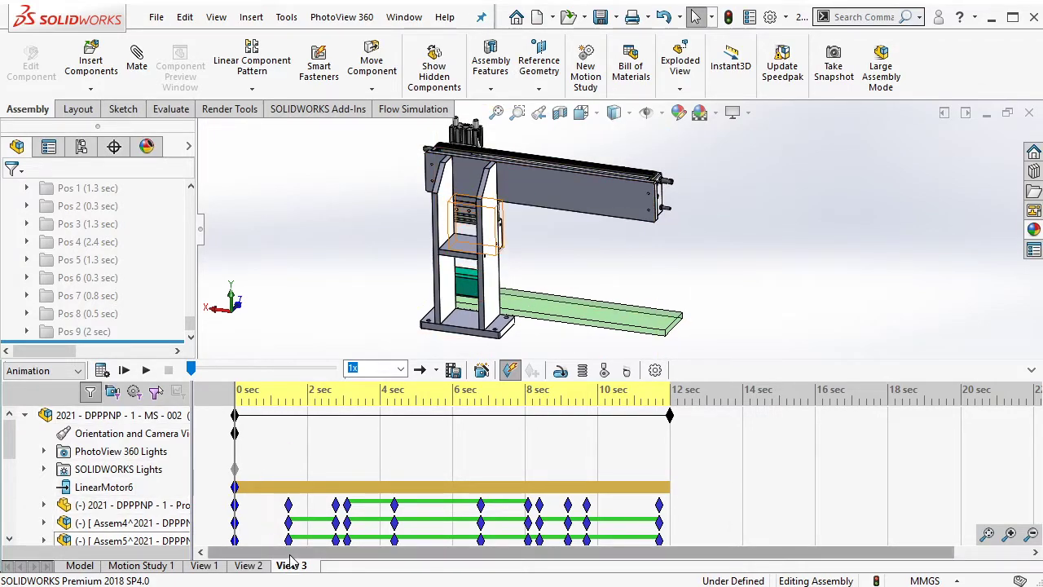
right_click(173, 432)
left_click(201, 463)
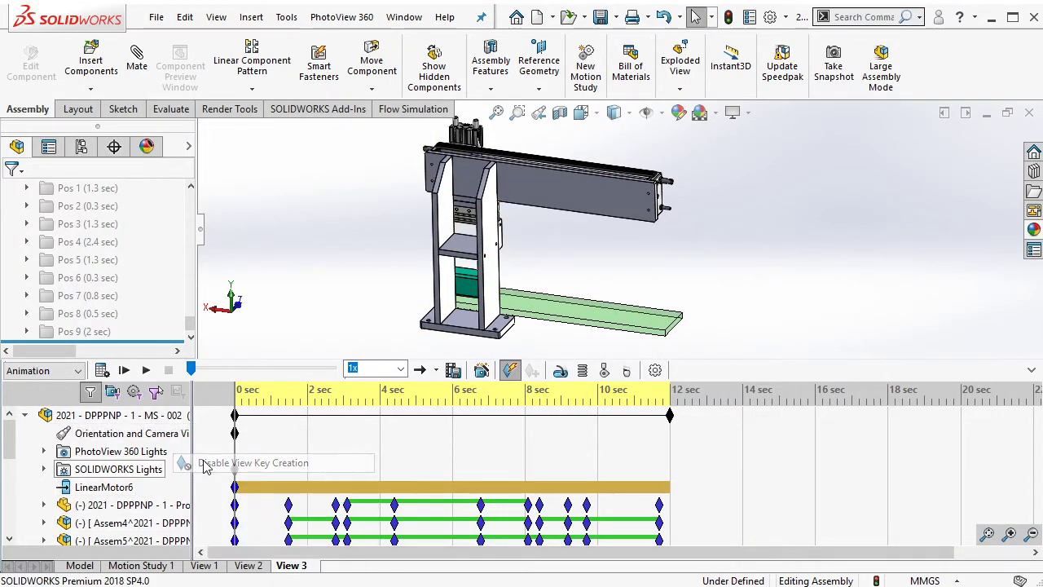
- Switch to the View 1 study, type and erase a scratch note, then close Notepad
left_click(203, 565)
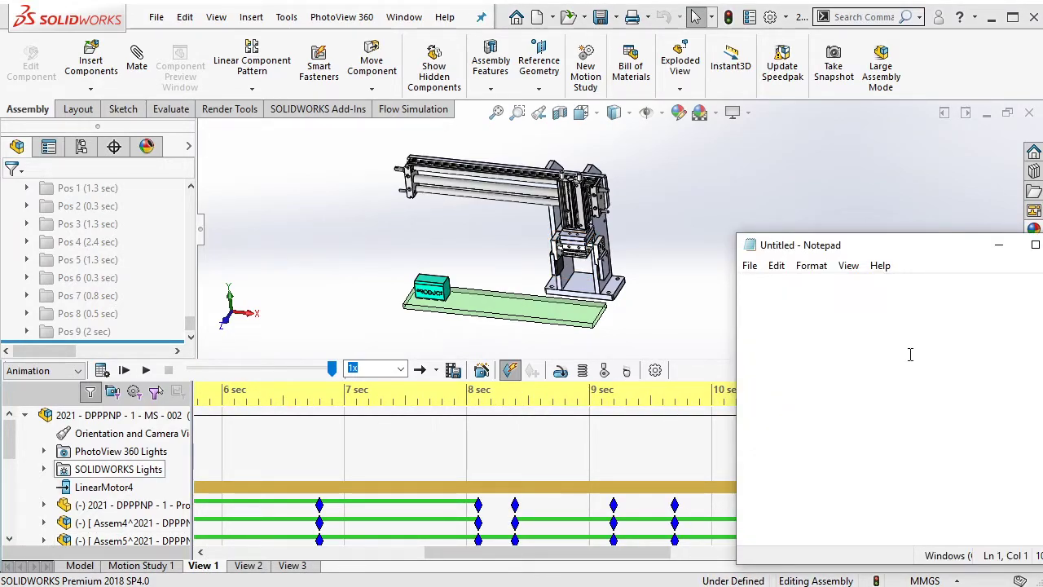
type("next step, we will save")
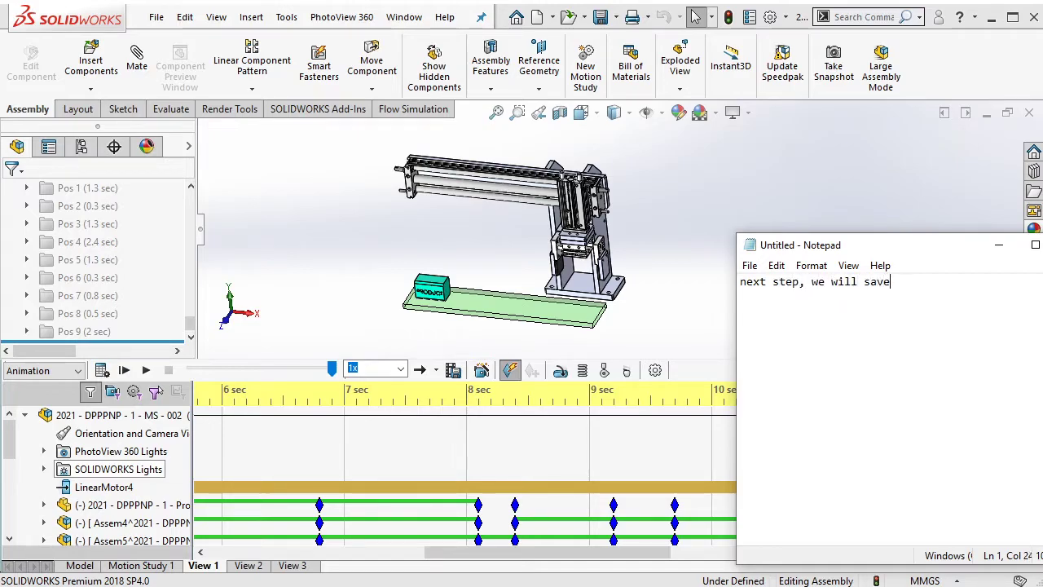
type(" these view into MP4 vid")
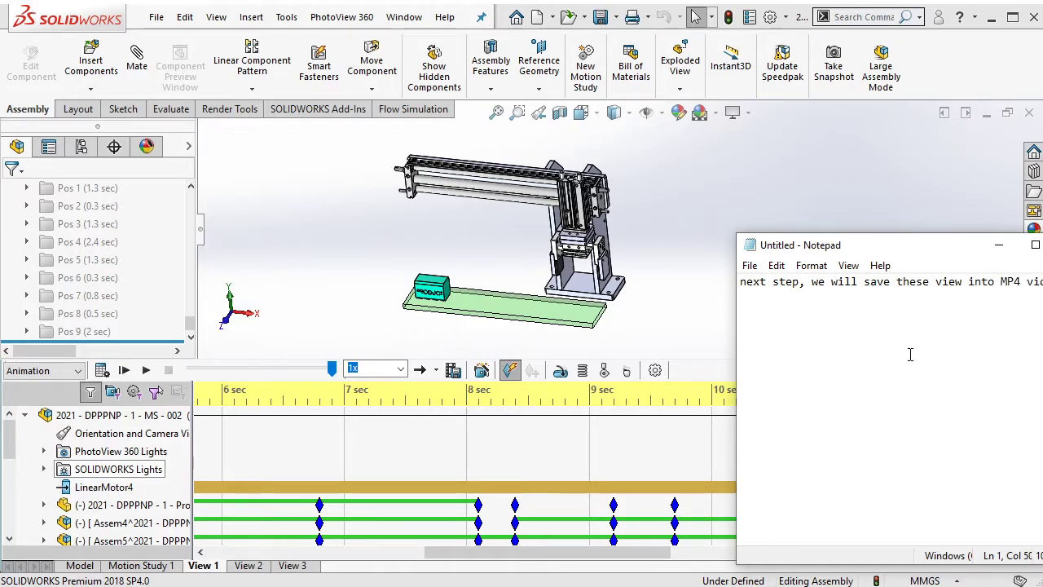
key("ctrl+a")
key("BackSpace")
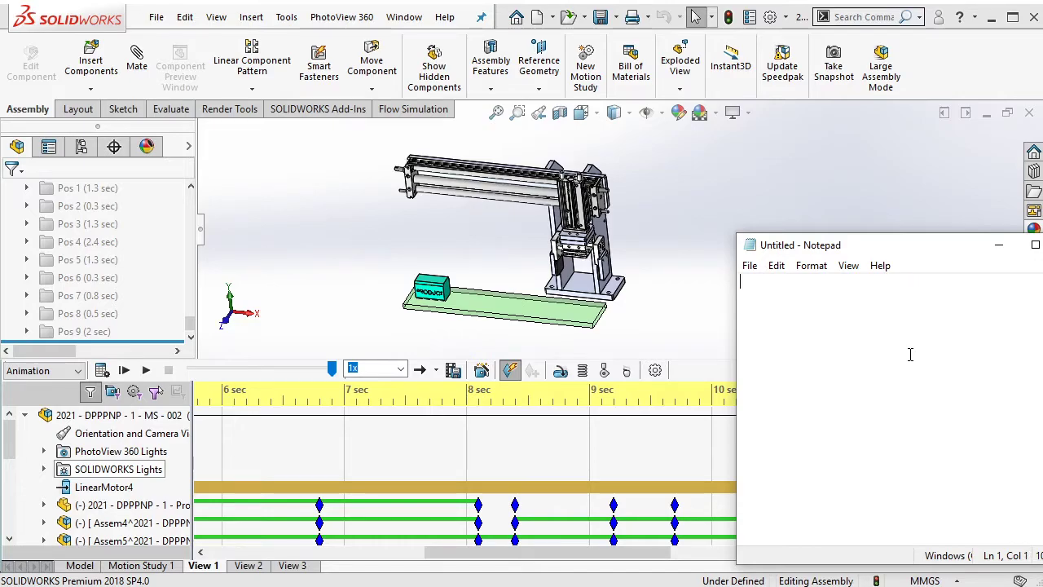
left_click(698, 310)
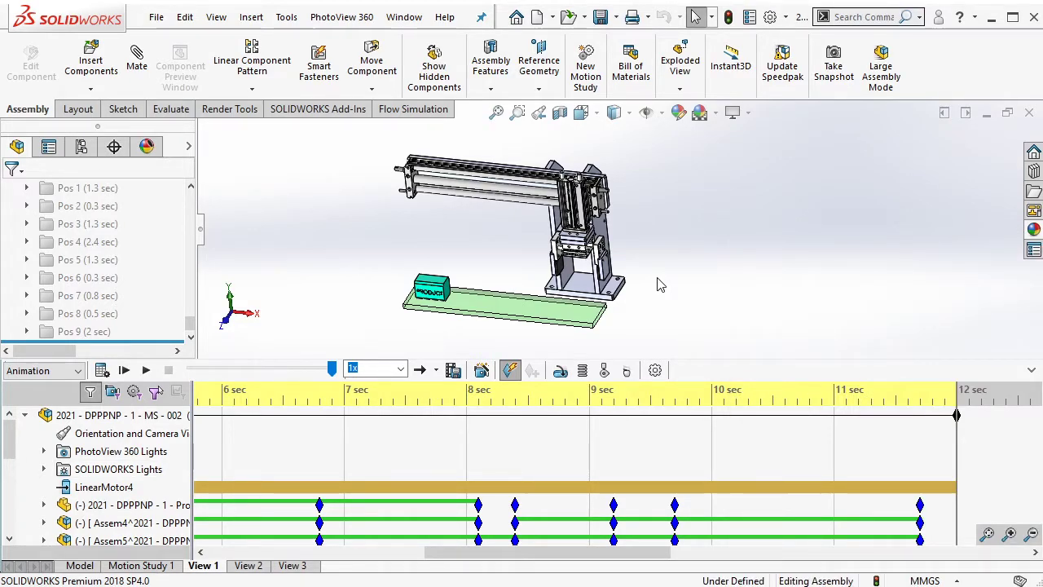
- Save the View 1 animation as a 16:9, 30 fps AVI ending _view1 with Intel IYUV codec
left_click(454, 371)
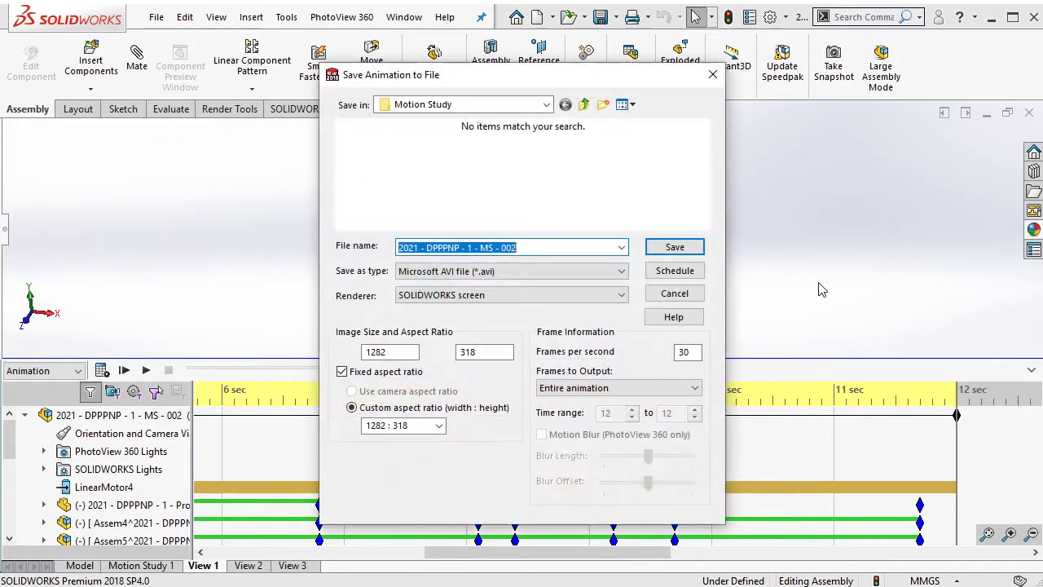
left_click(554, 247)
type("_view1")
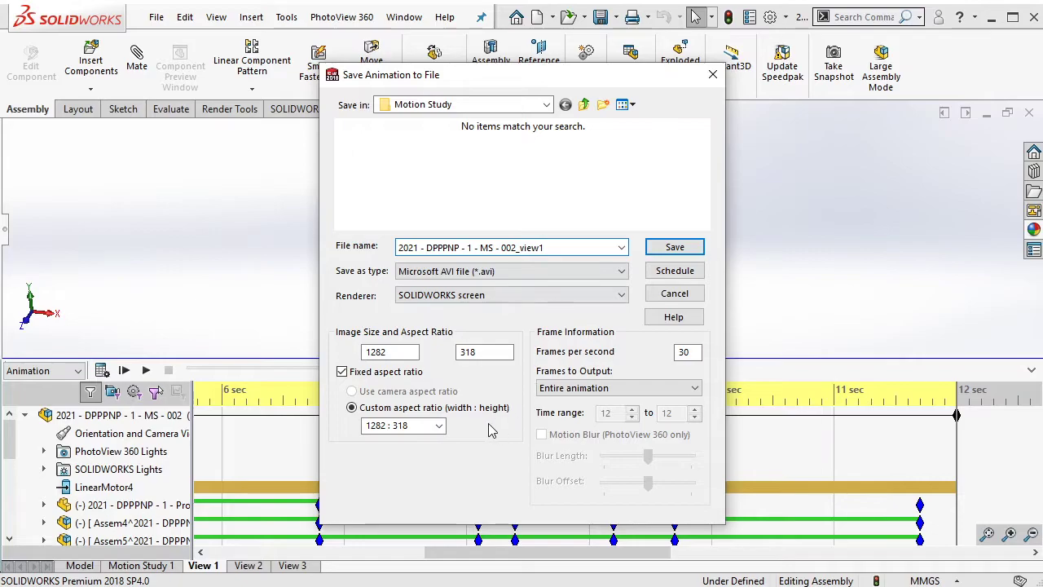
left_click(439, 425)
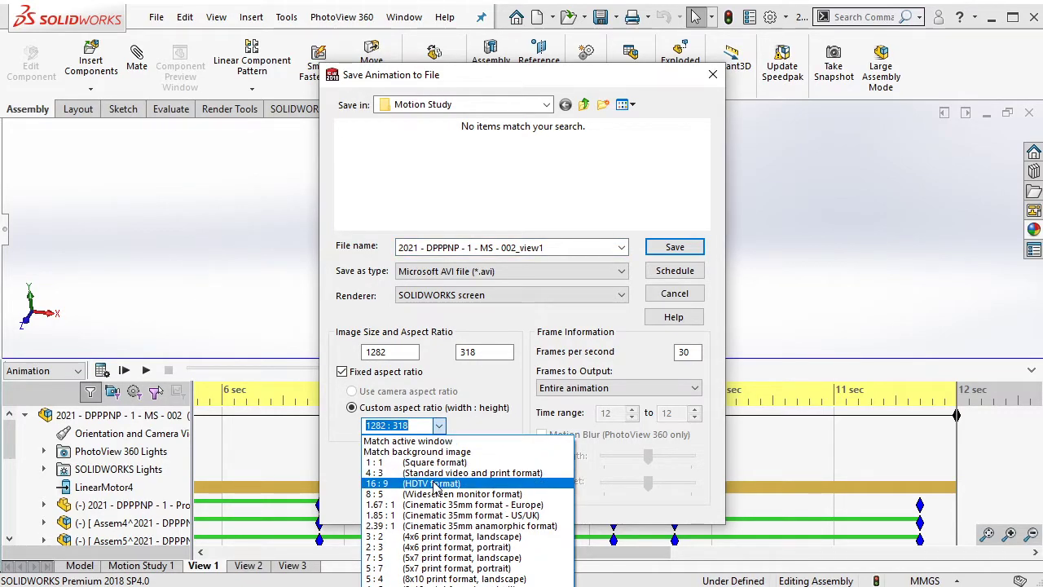
left_click(434, 484)
double_click(698, 349)
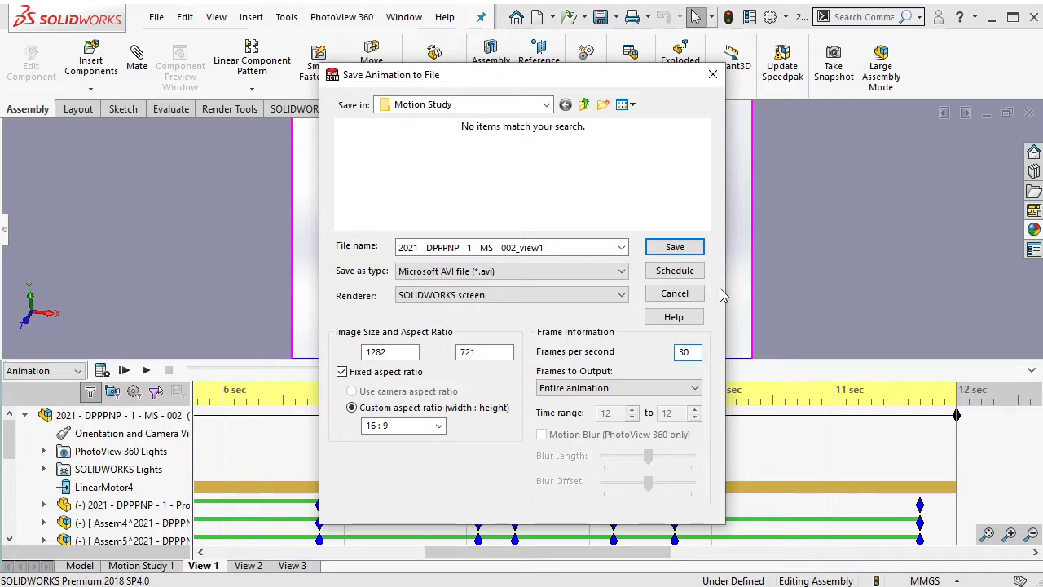
left_click(677, 246)
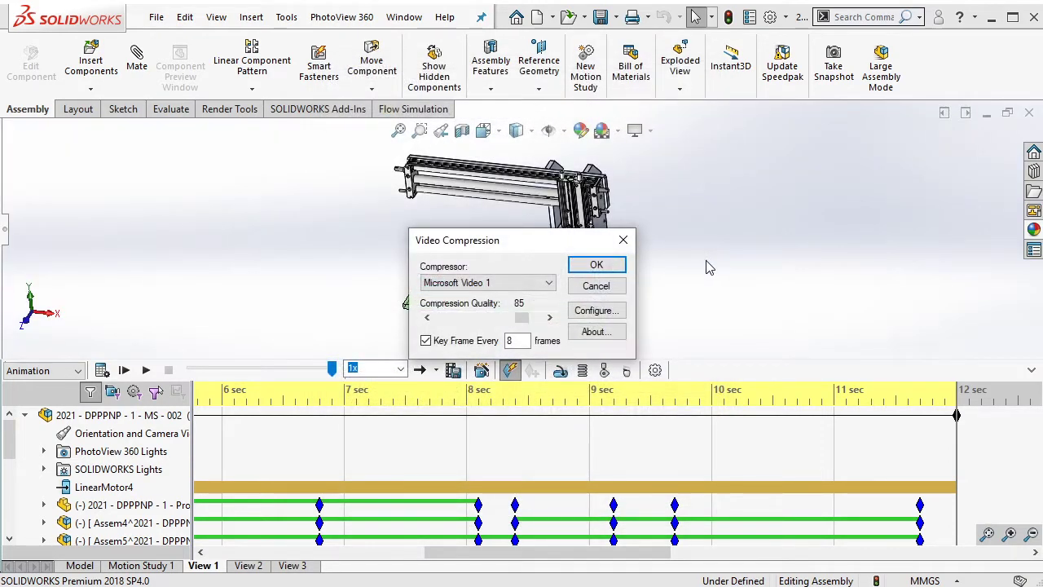
left_click(548, 283)
left_click(529, 294)
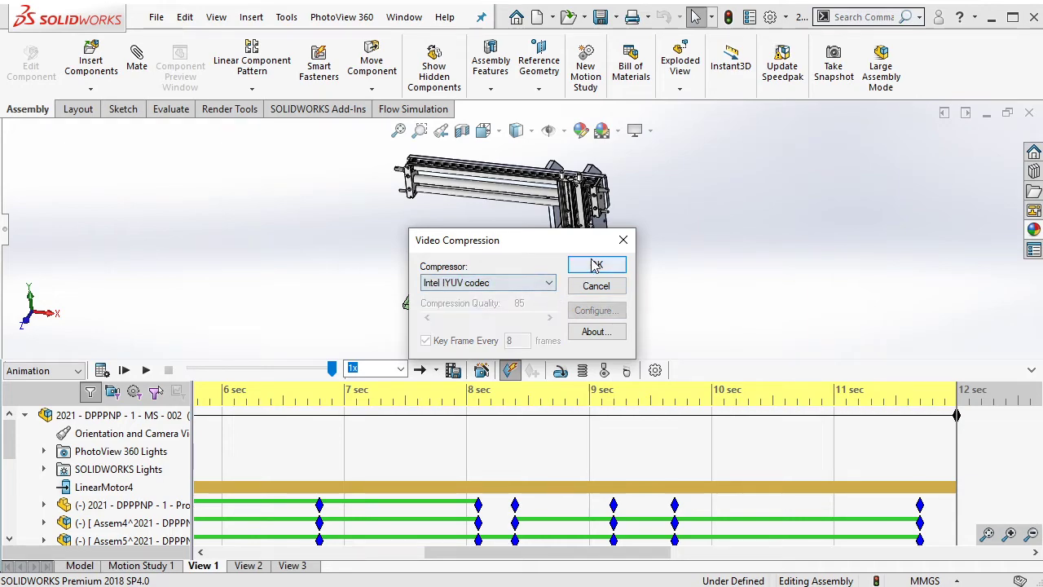
left_click(596, 264)
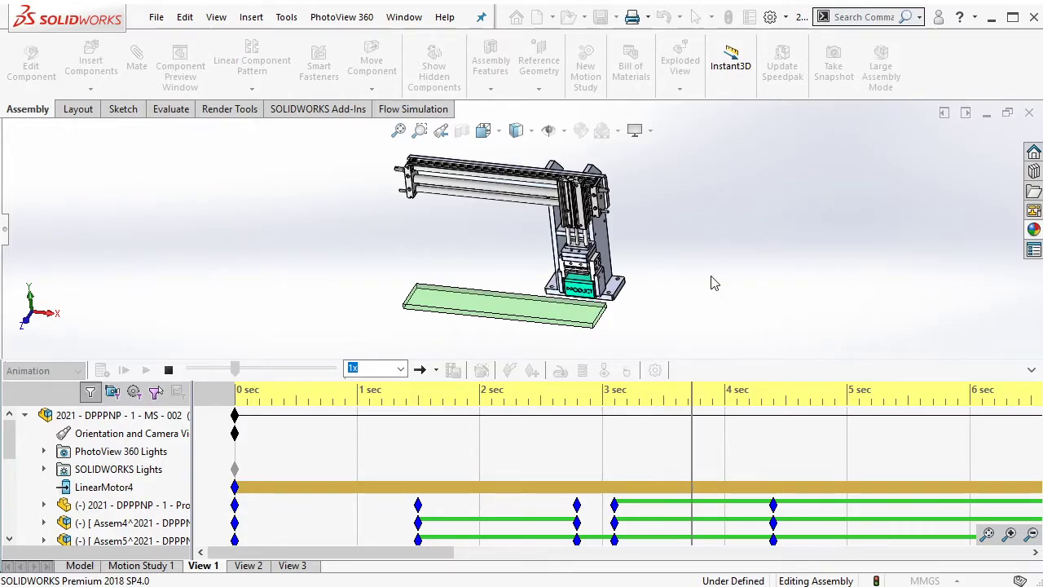
- Record the View 2 study as a 16:9 AVI ending _view2 using the Intel IYUV codec
left_click(247, 565)
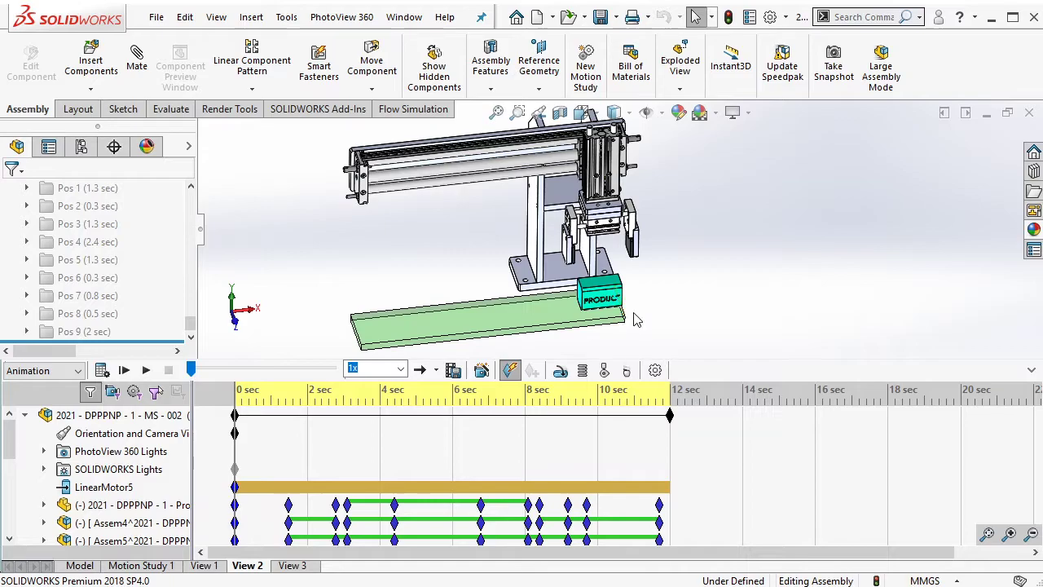
left_click(453, 370)
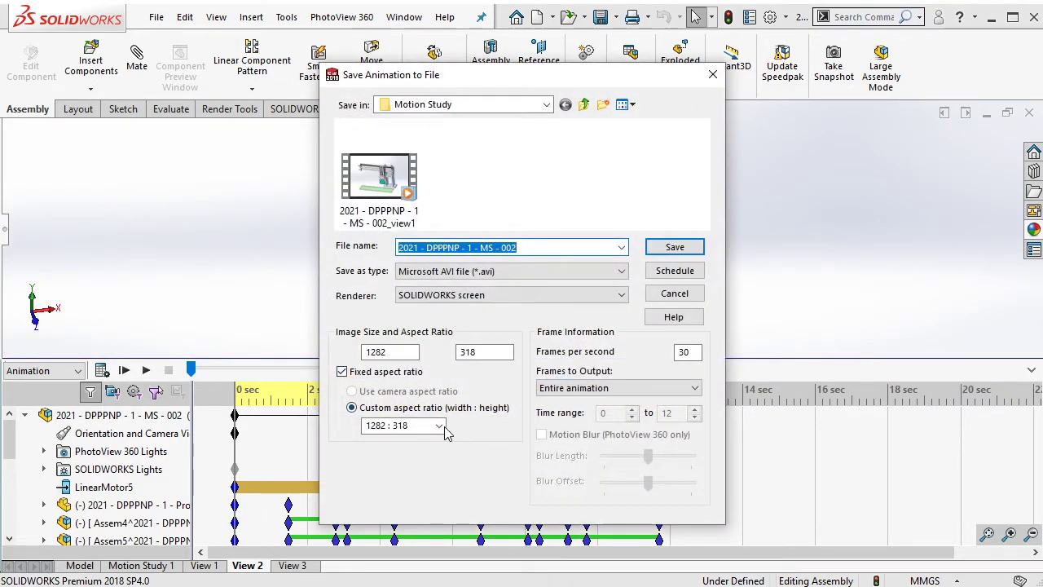
left_click(439, 425)
left_click(444, 484)
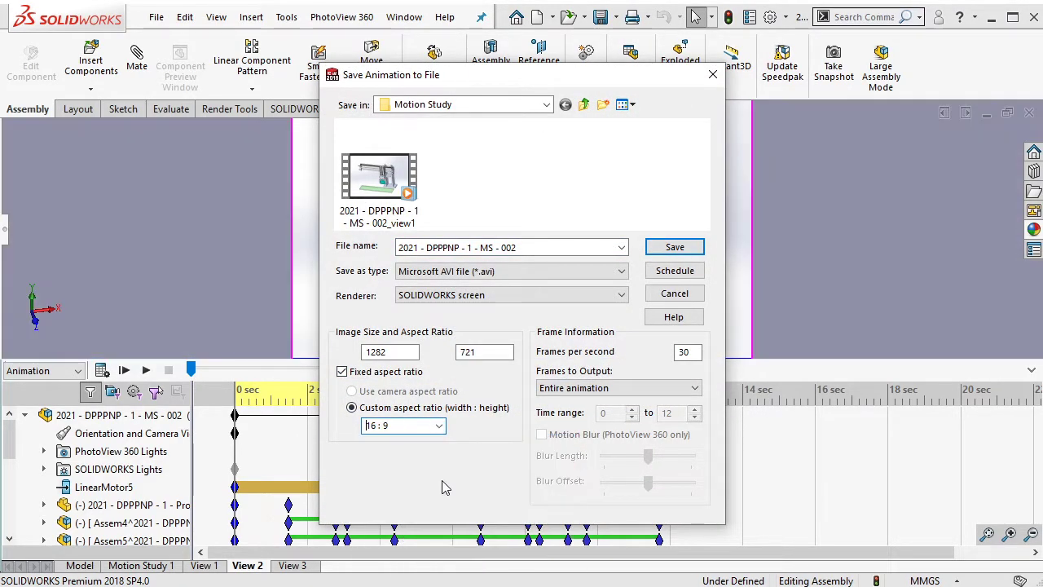
left_click(379, 175)
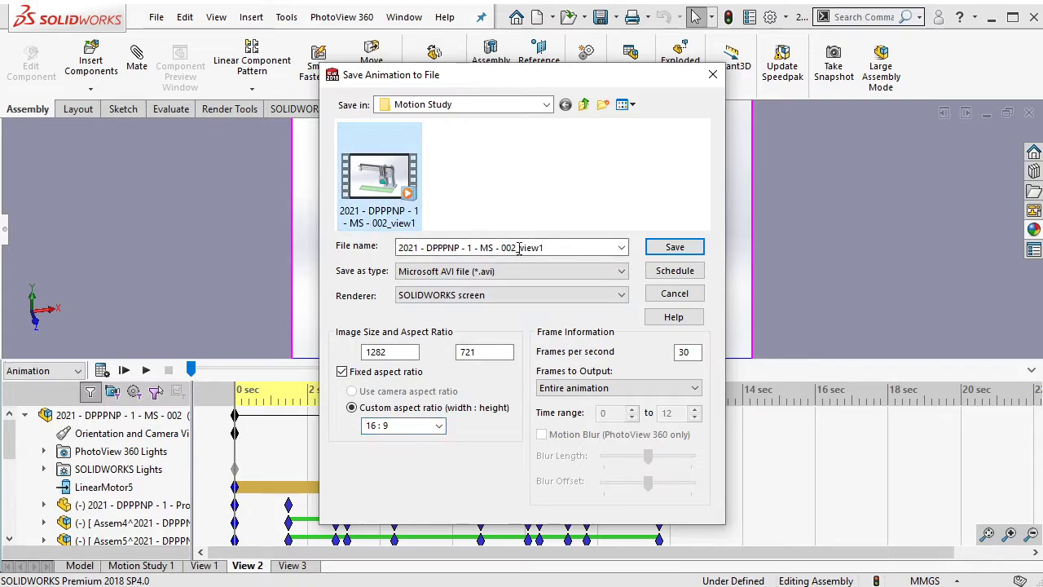
left_click(576, 247)
key("BackSpace")
type("2")
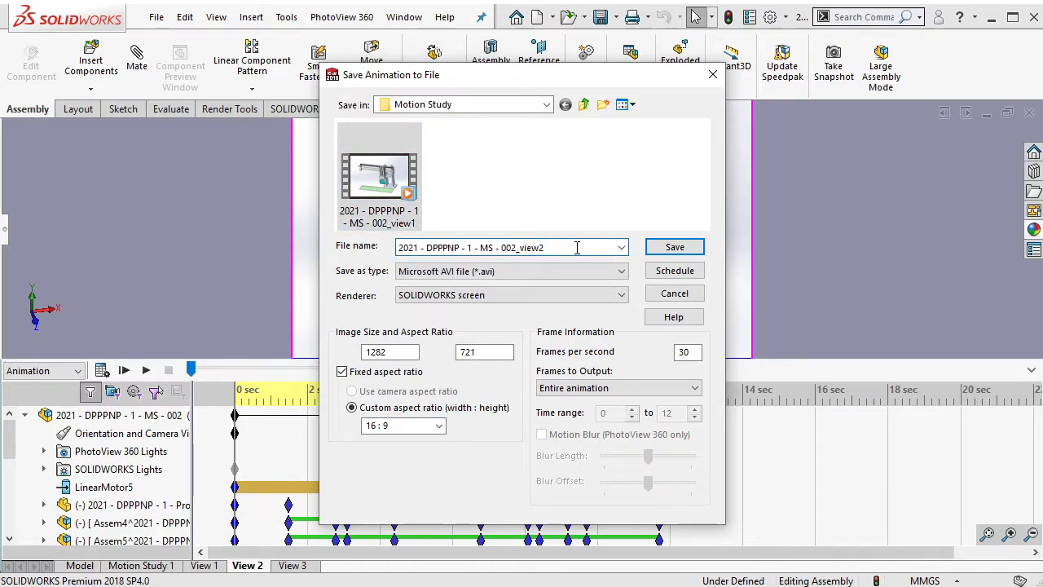
left_click(666, 246)
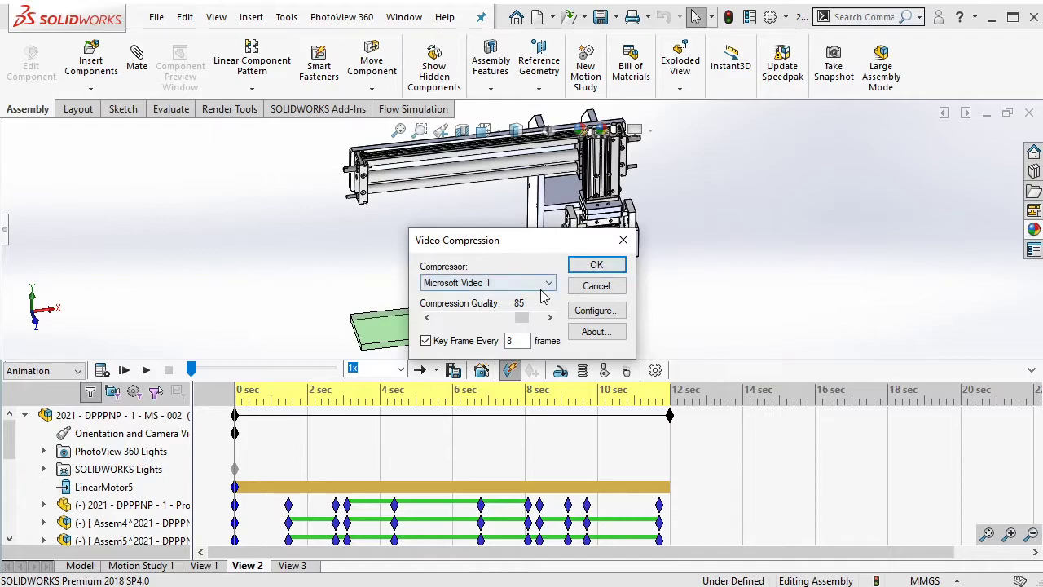
left_click(549, 283)
left_click(469, 297)
left_click(596, 265)
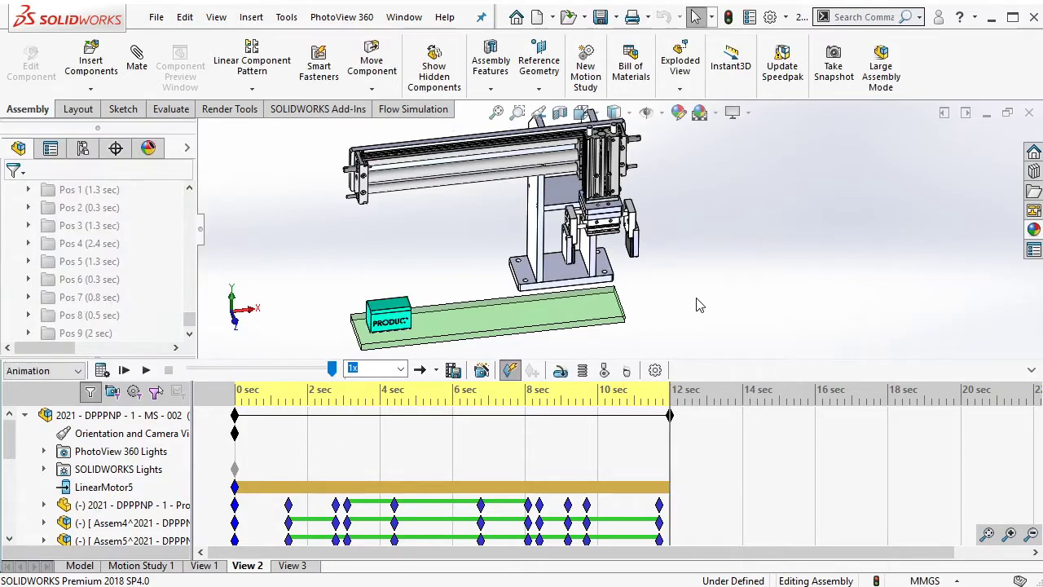
- Record the View 3 study as a 16:9 AVI ending _view3 using the Intel IYUV codec
left_click(292, 565)
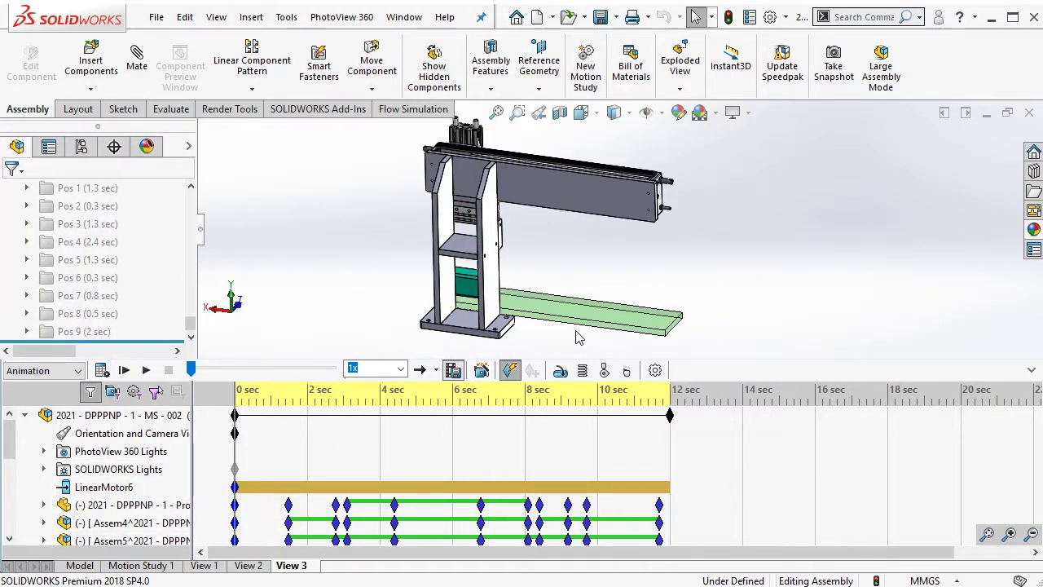
left_click(464, 175)
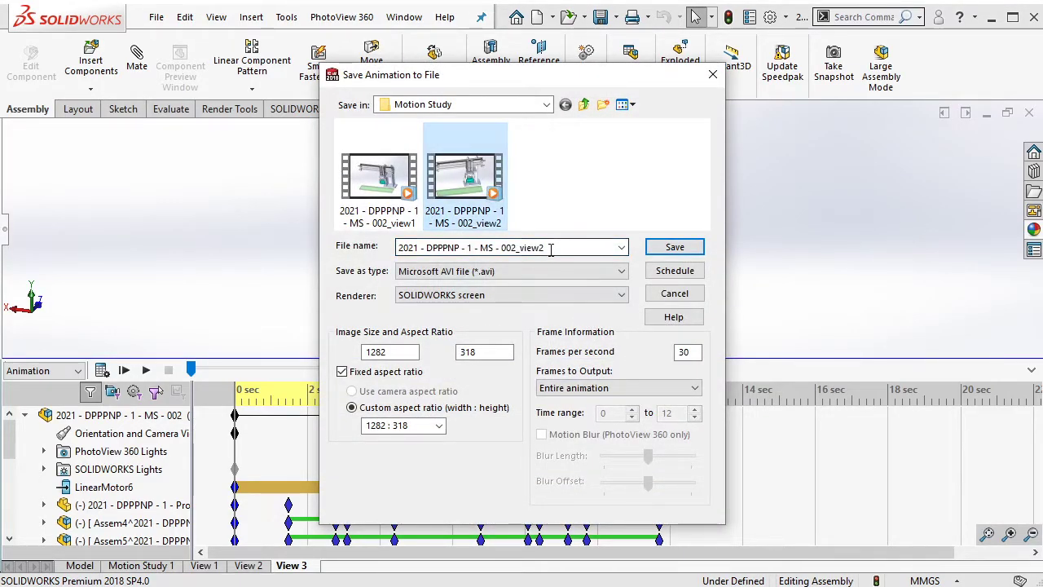
left_click(573, 248)
key("BackSpace")
type("3")
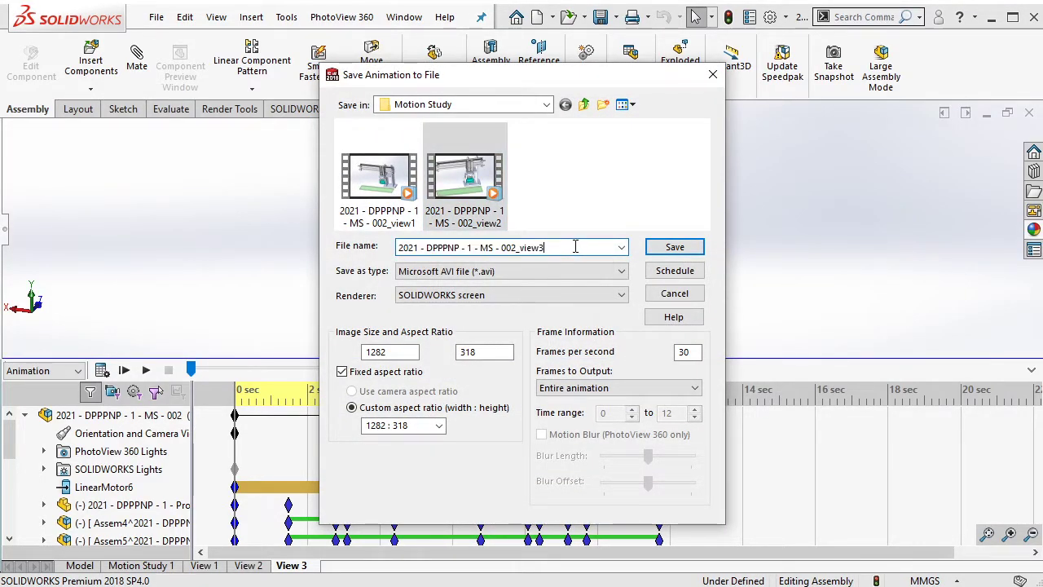
left_click(439, 425)
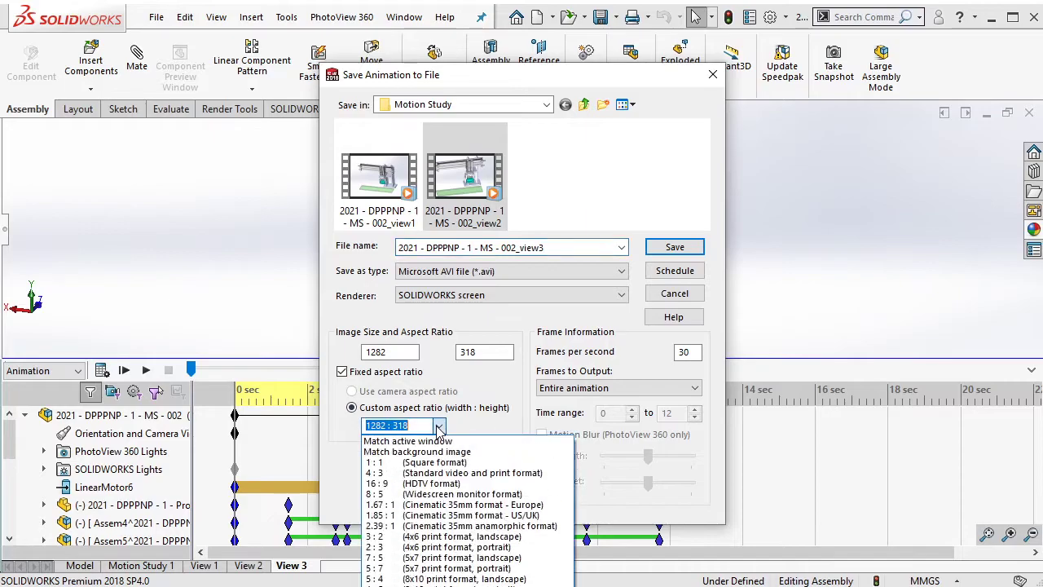
left_click(443, 485)
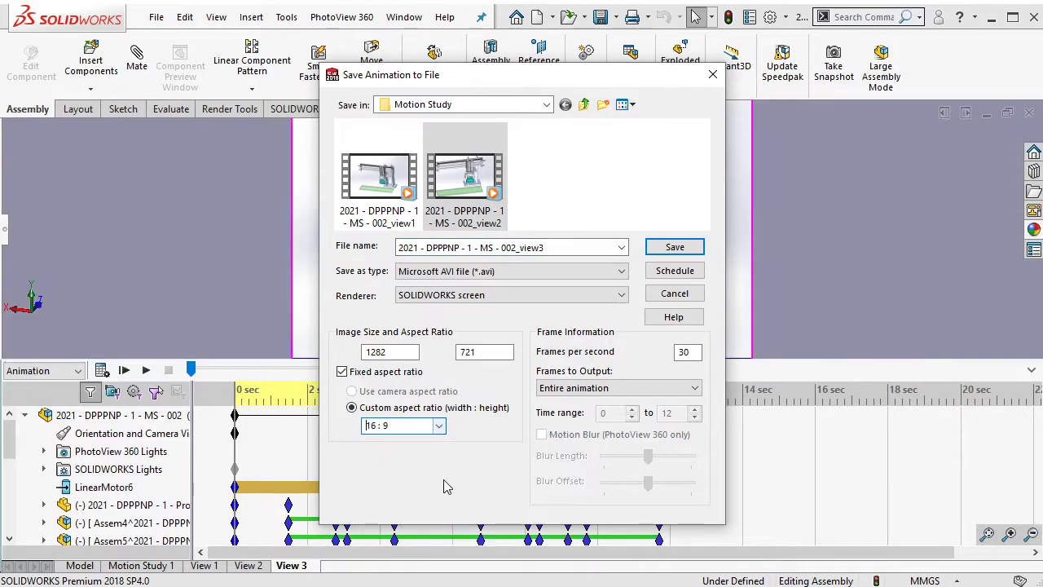
left_click(674, 247)
left_click(522, 283)
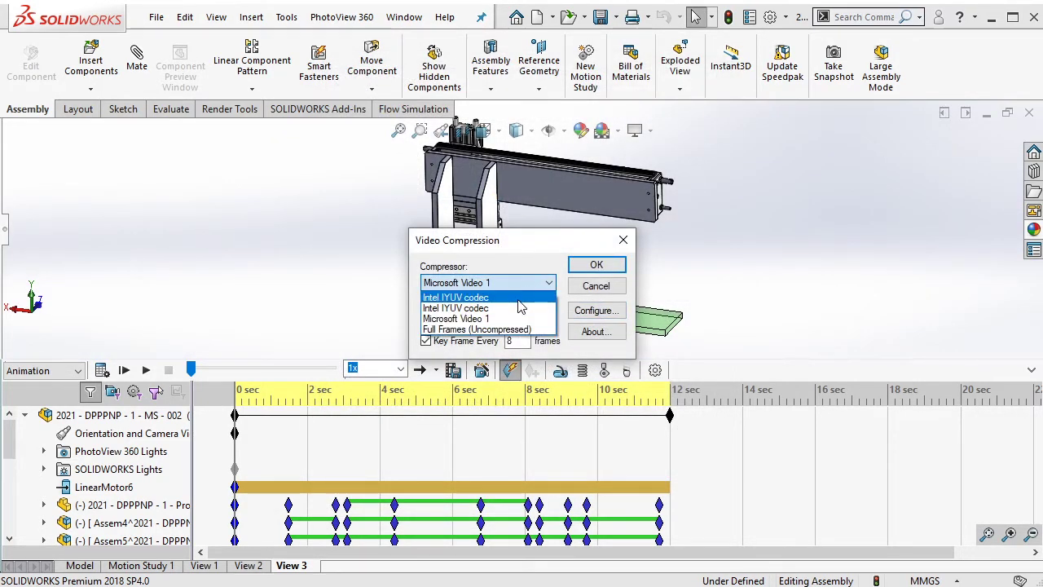
left_click(522, 306)
left_click(597, 264)
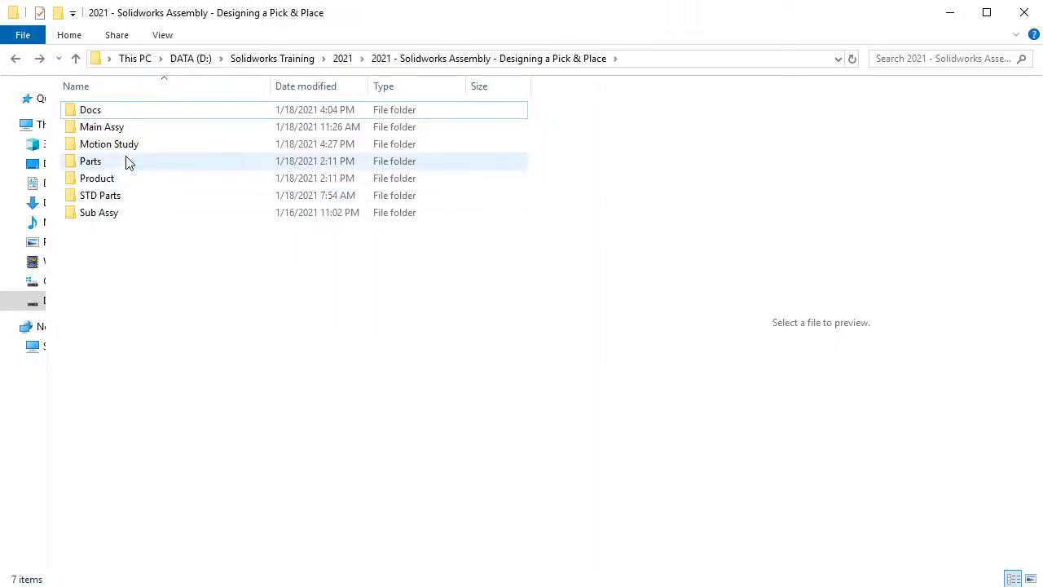
- Open the Motion Study folder holding the three view clips and center the Notepad window
double_click(119, 144)
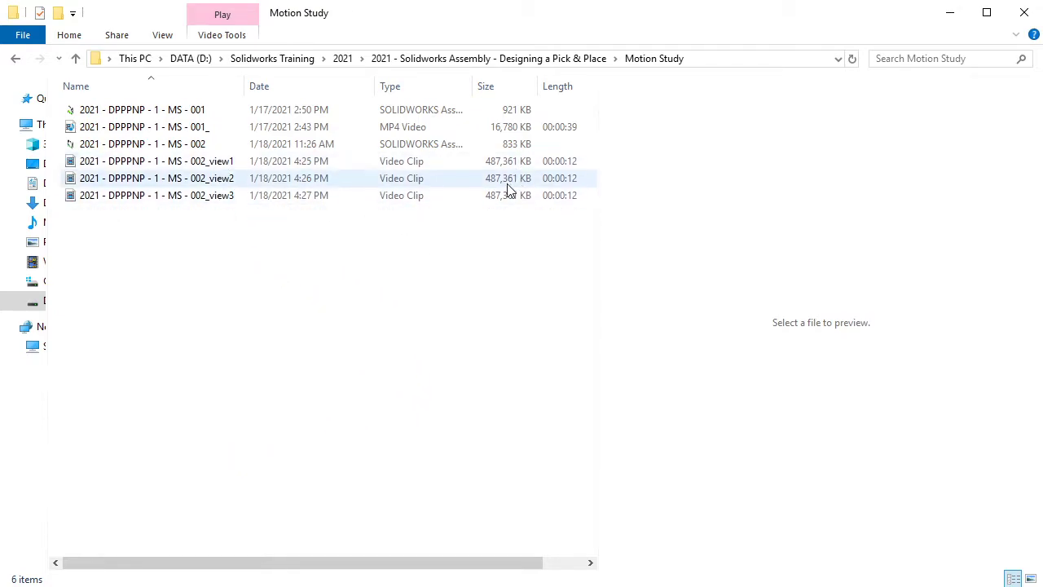
left_click_drag(920, 248, 505, 239)
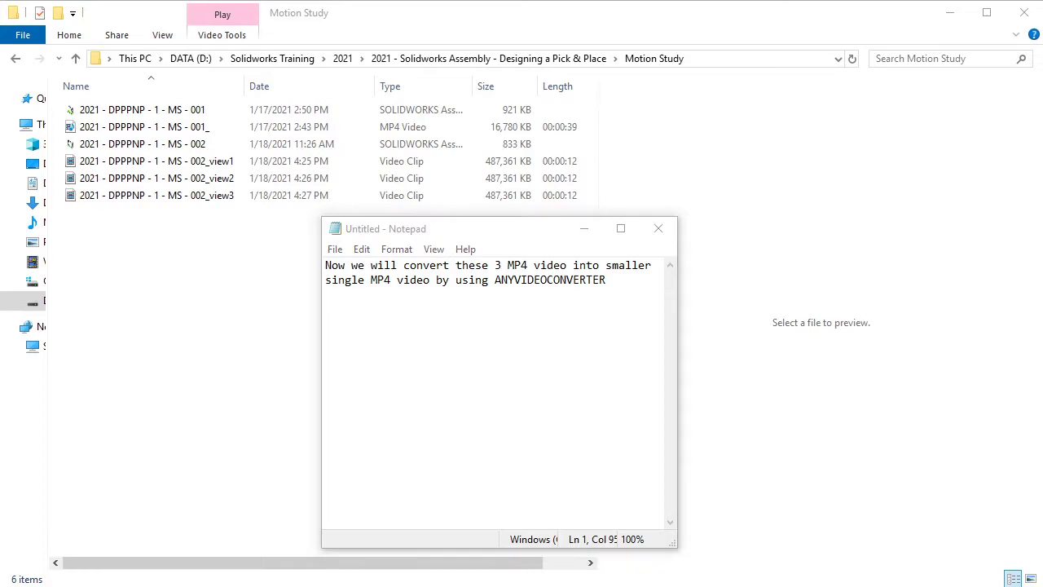
- Clear the Notepad caption text and minimize Notepad
key("alt+Tab")
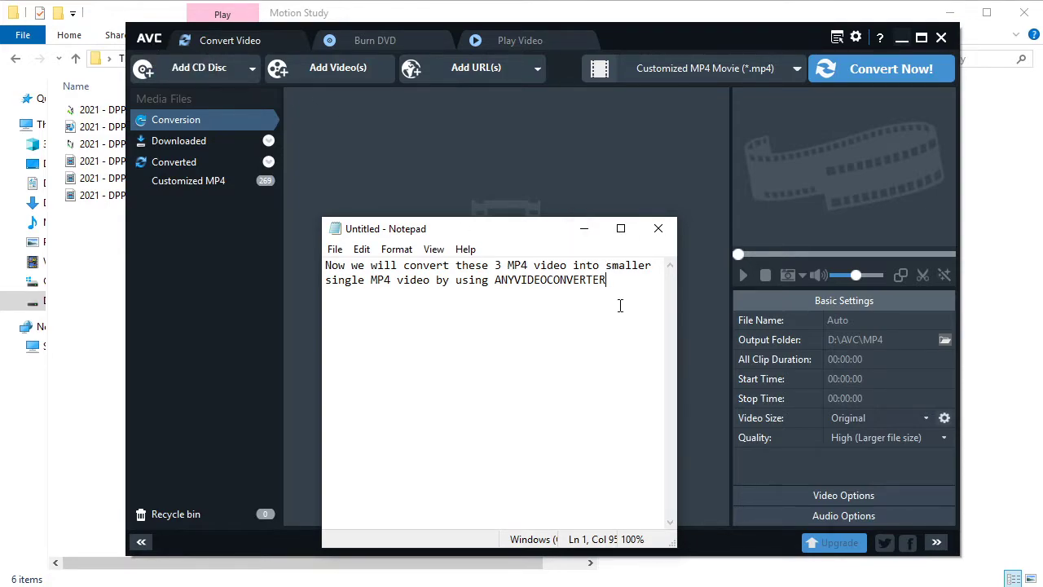
key("ctrl+a")
key("BackSpace")
left_click(584, 236)
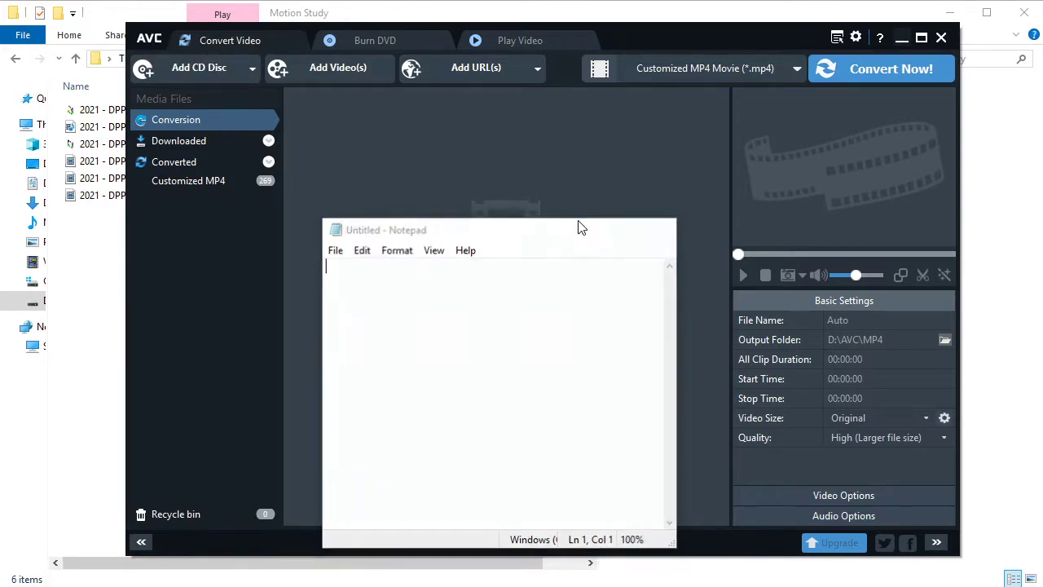
- Drag the view1, view2 and view3 clips from Explorer into the Any Video Converter list
mouse_move(680, 37)
left_mouse_down()
mouse_move(688, 271)
mouse_move(678, 242)
left_mouse_up()
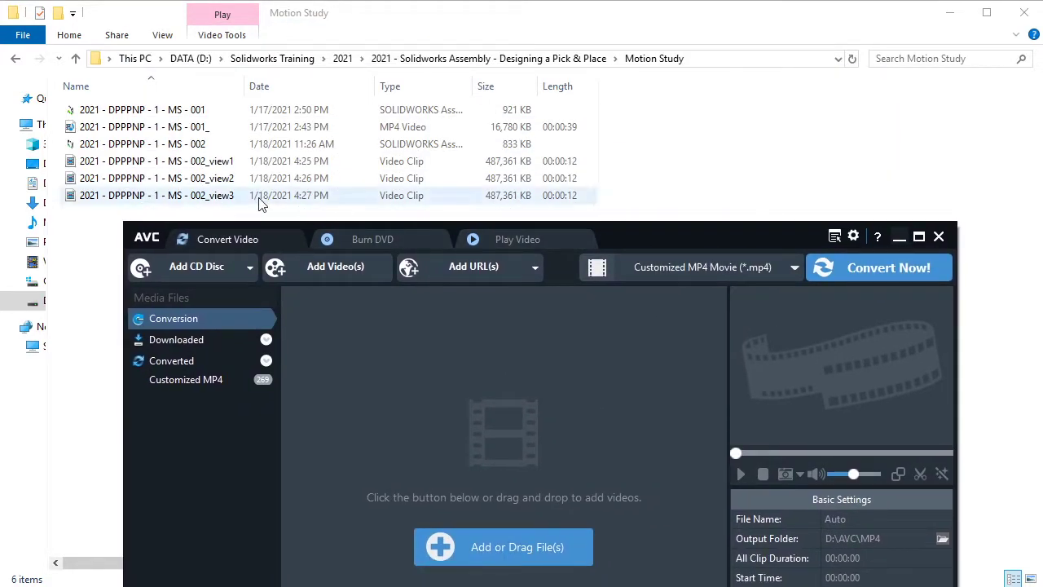
left_click_drag(147, 161, 379, 340)
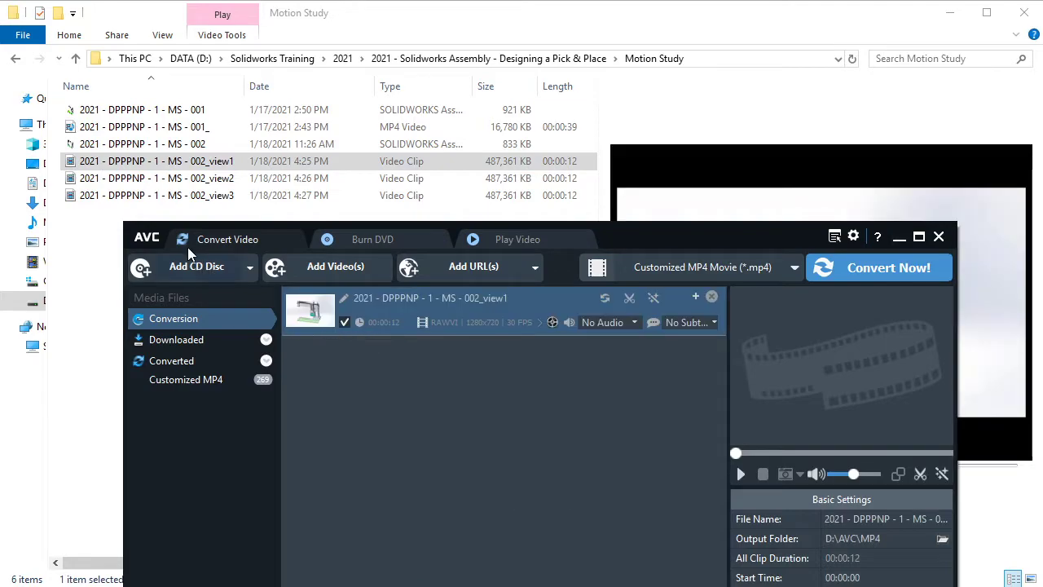
left_click_drag(147, 178, 392, 371)
left_click_drag(354, 198, 400, 404)
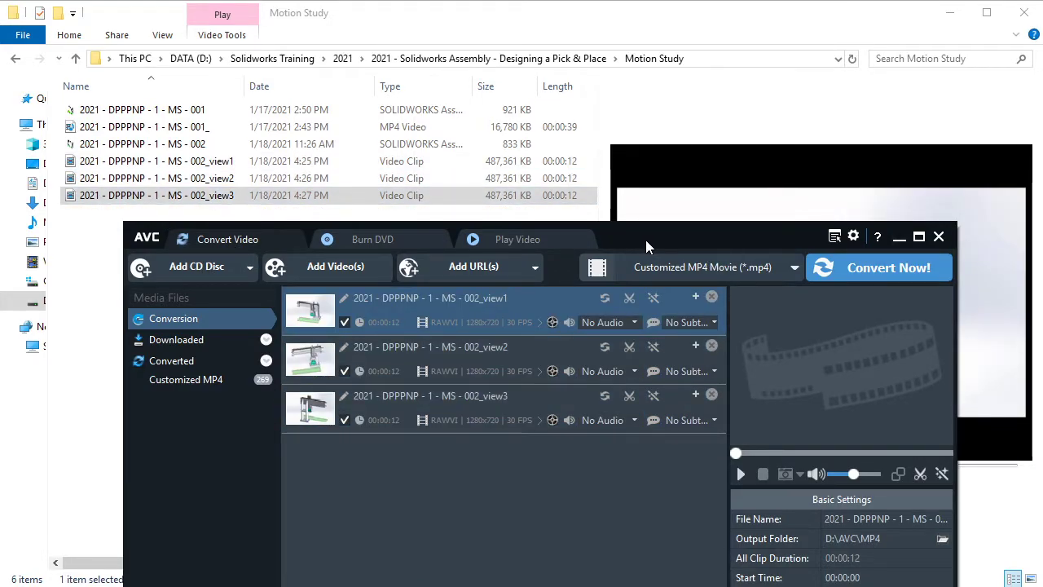
left_click_drag(646, 239, 606, 42)
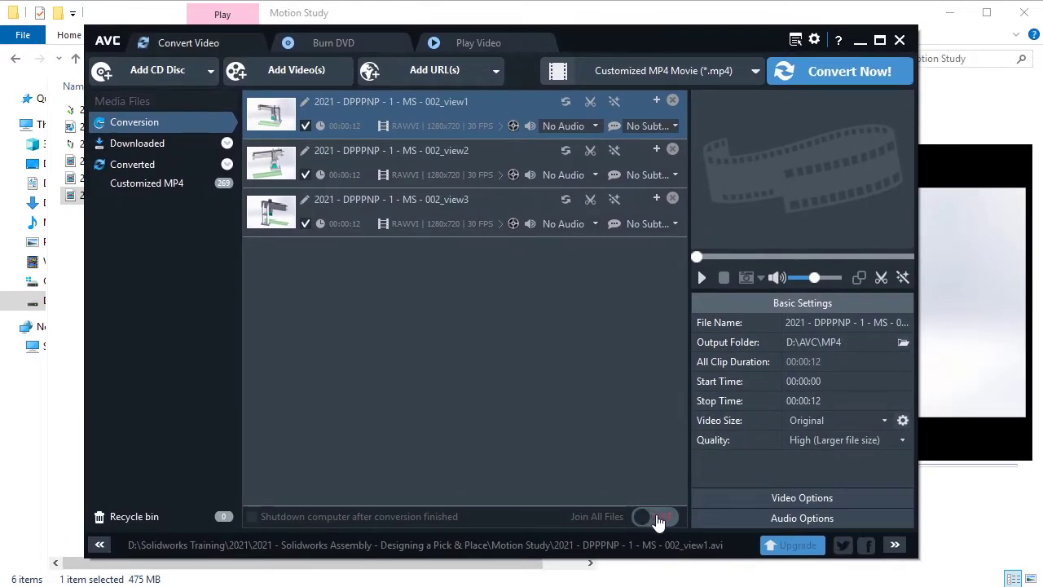
- Enable Join All Files, review Video Options and select the converted MP4 in D:\AVC\MP4
left_click(662, 518)
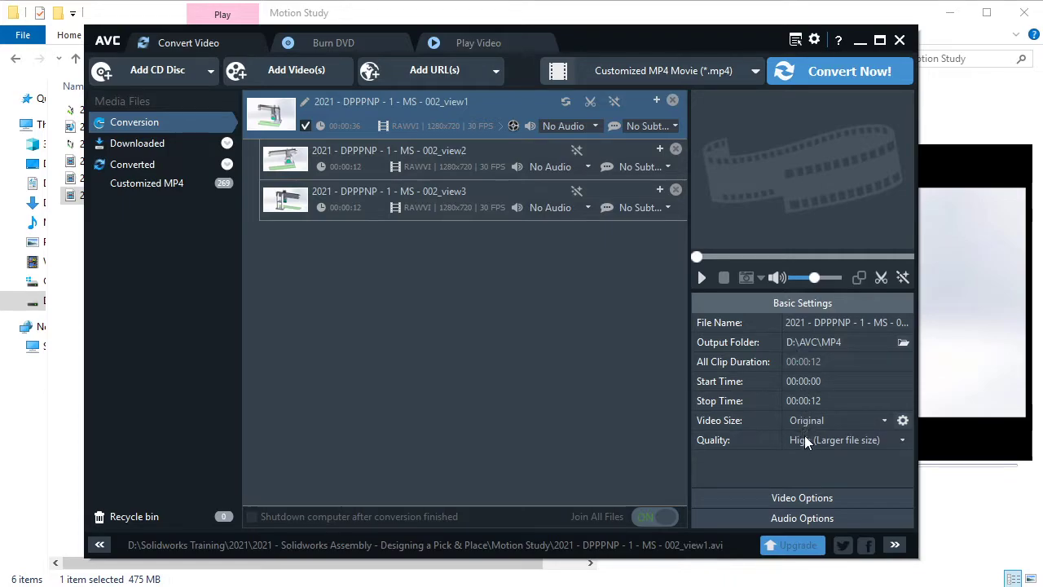
left_click(797, 497)
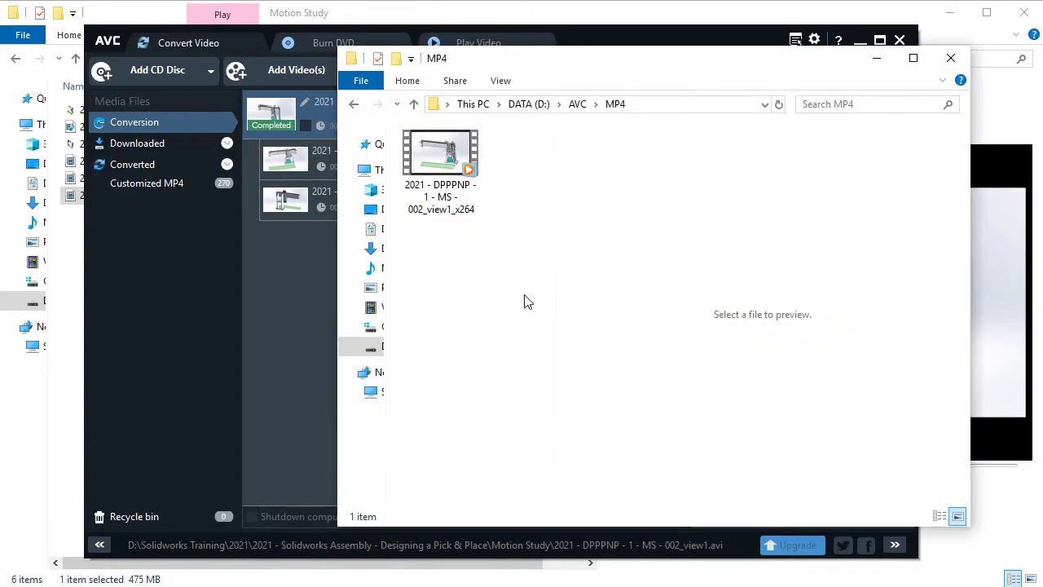
left_click(469, 157)
type("LETS")
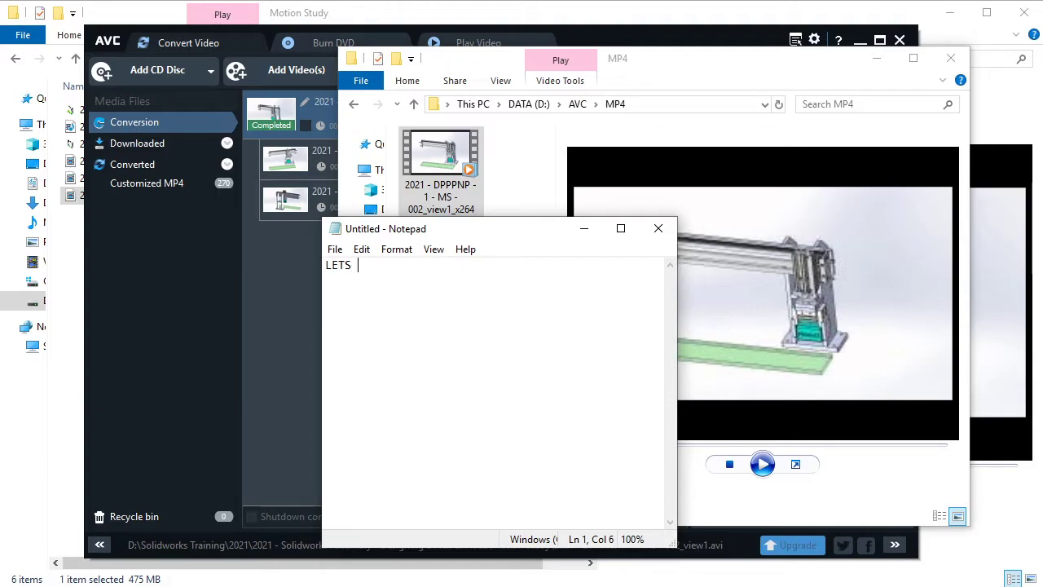
- Type a short note, clear it, and return to the MP4 output folder
type("1")
type("lay this MP4 video !")
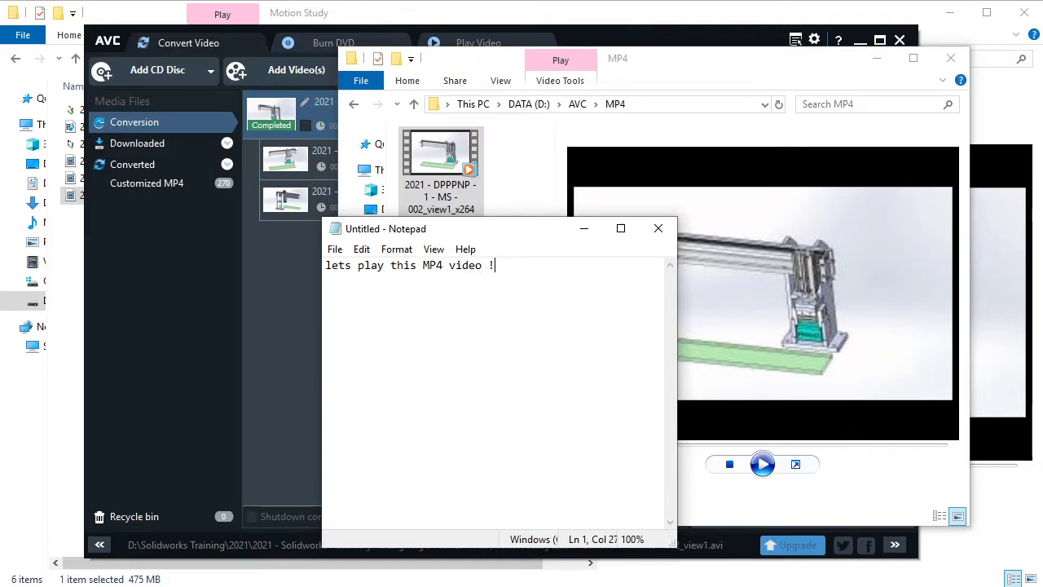
key("ctrl+a")
key("BackSpace")
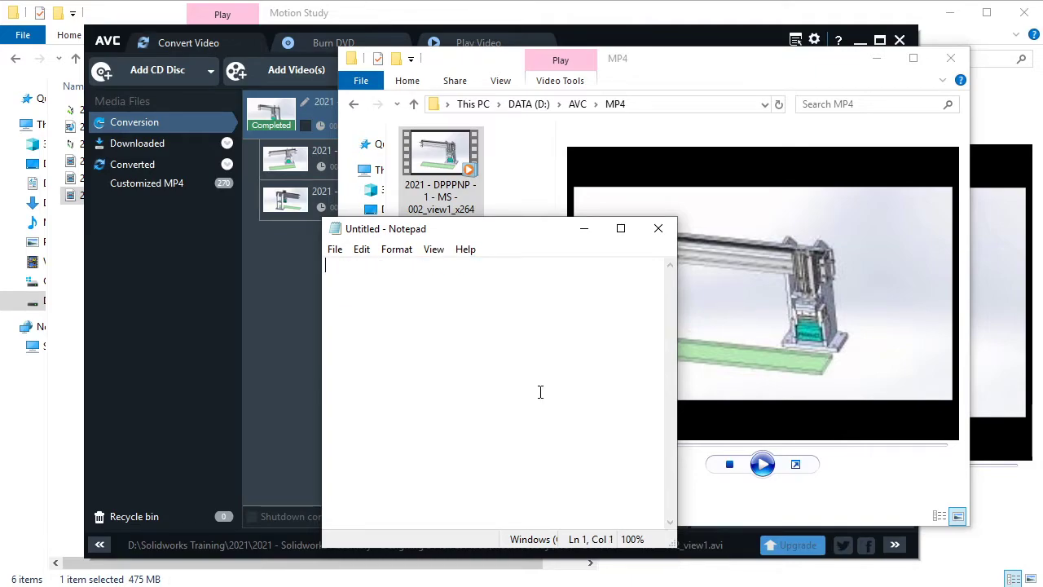
left_click(673, 81)
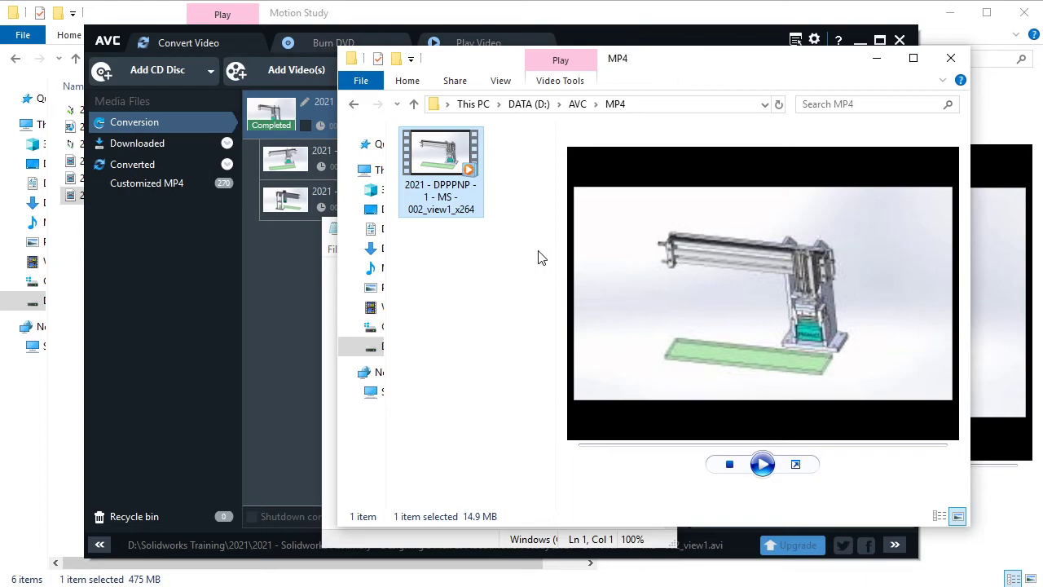
- Play the joined MP4 in Windows Media Player, with a narrower player window beside Notepad
double_click(449, 161)
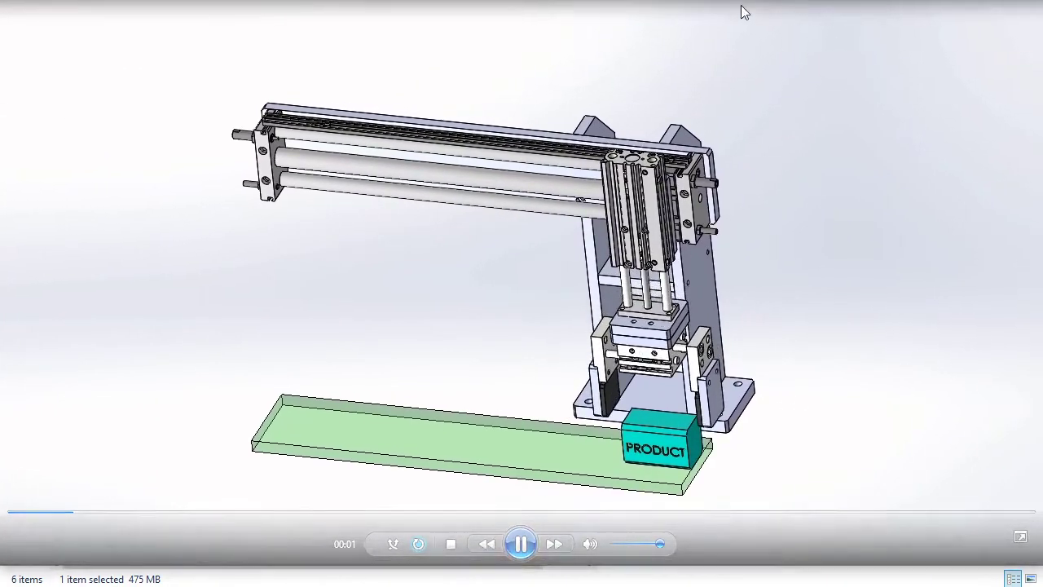
left_click_drag(1038, 82, 936, 85)
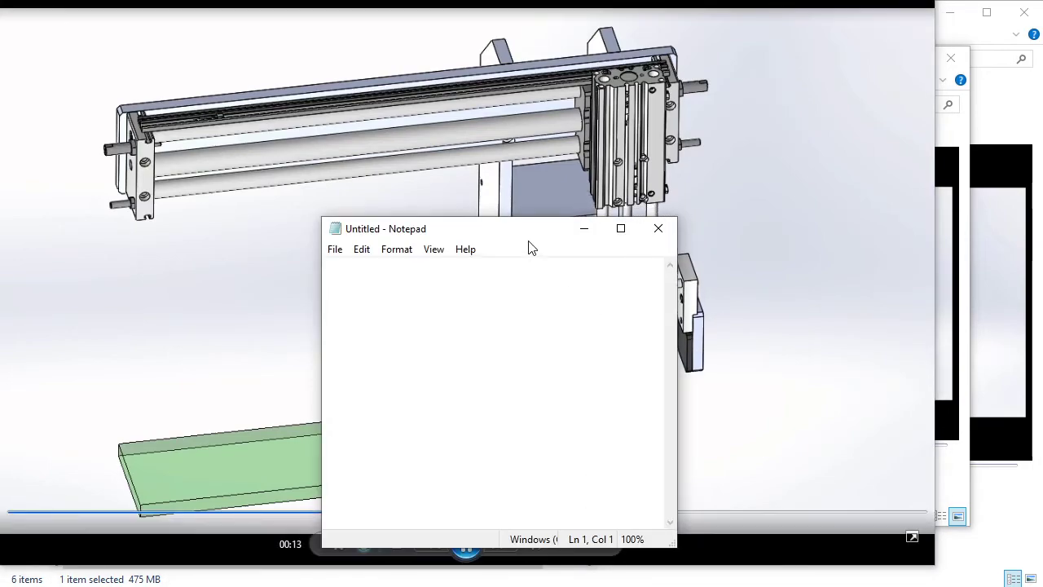
left_click_drag(522, 237, 900, 172)
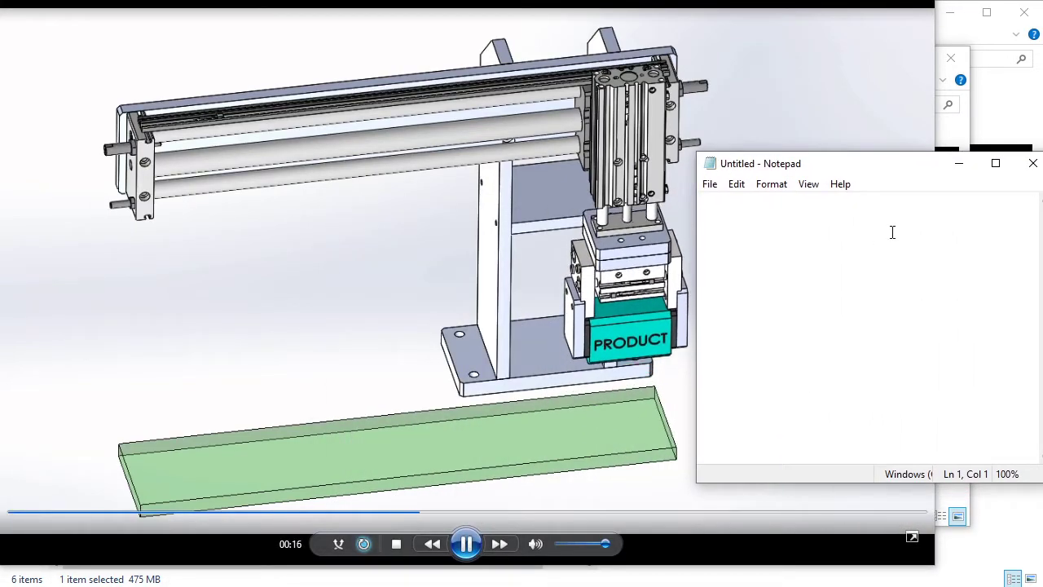
- Caption the playback 'Your assembly animation / will be like this more or less', then erase it
type("Your")
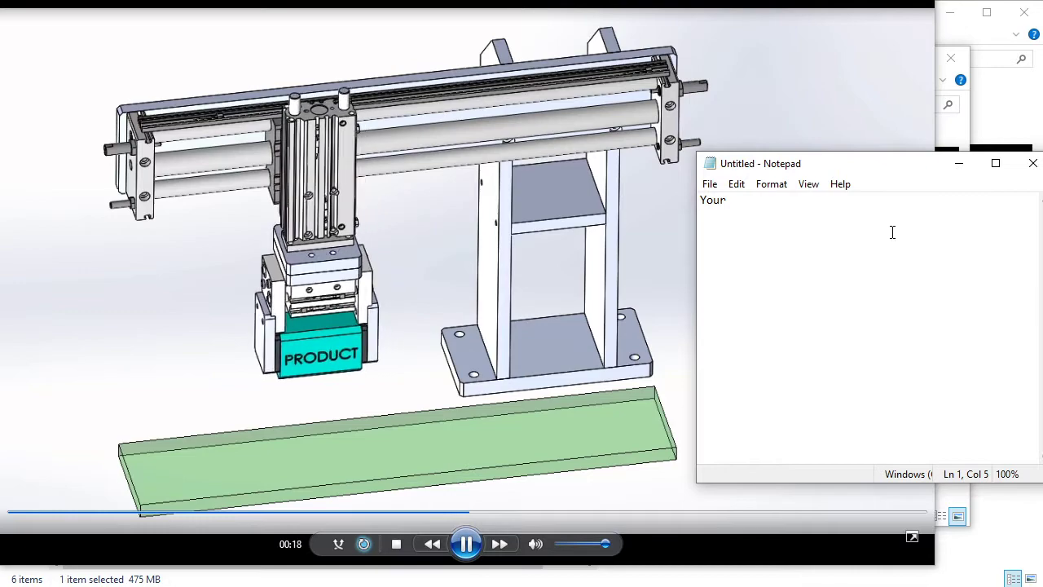
type(" assembly")
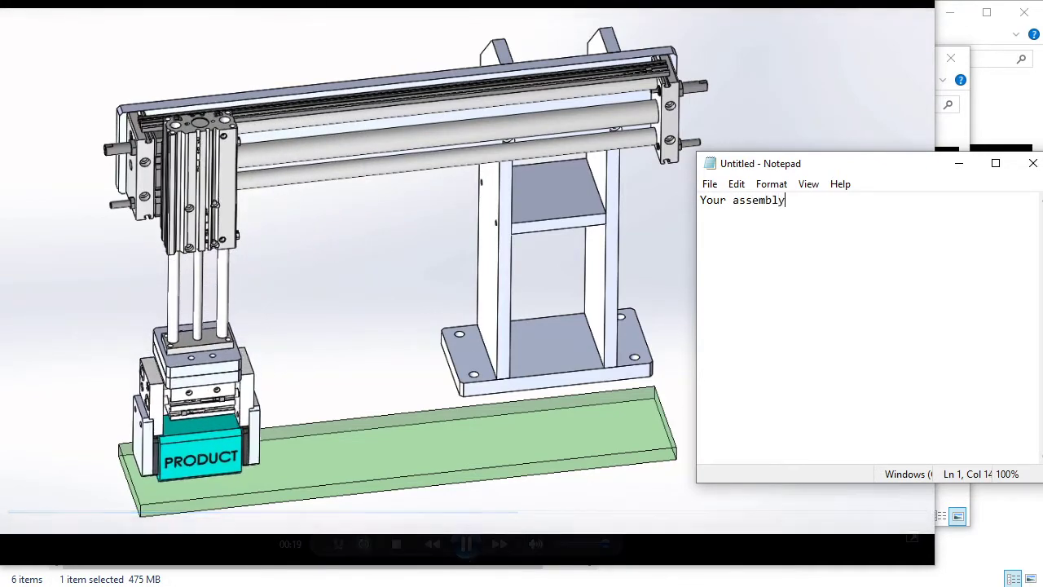
type(" animation")
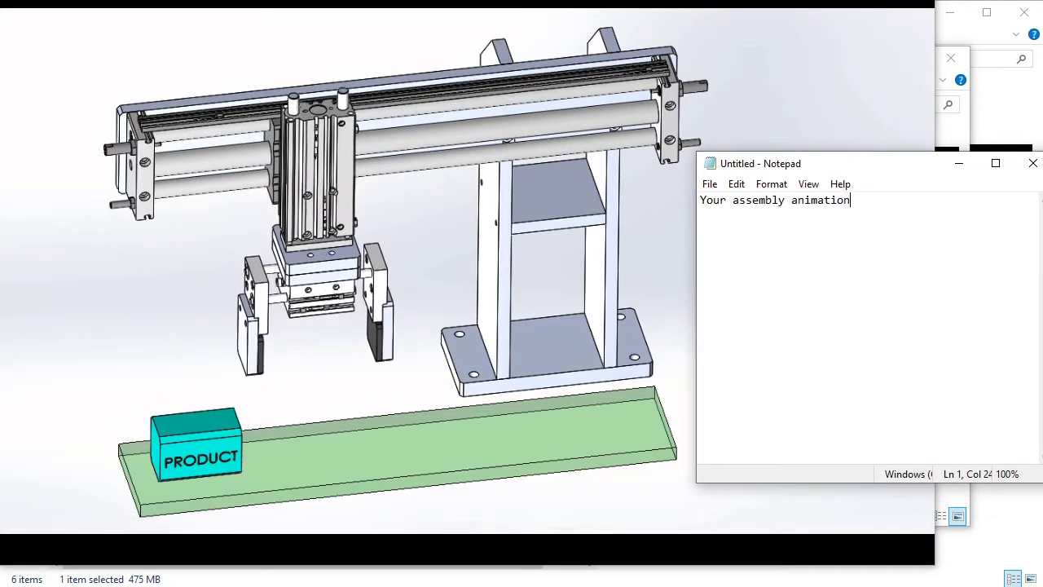
key("Return")
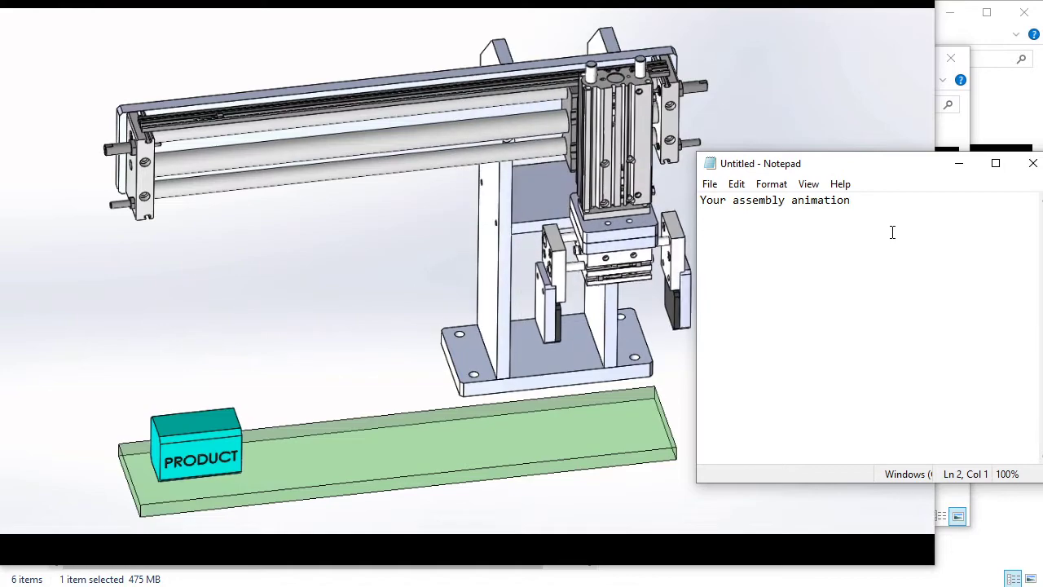
type("will b")
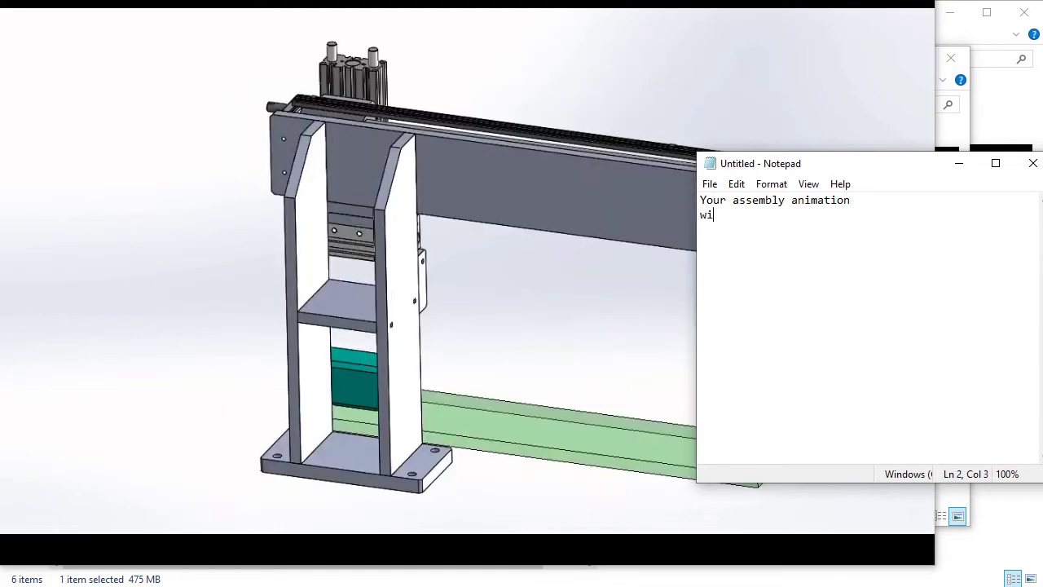
type("e l")
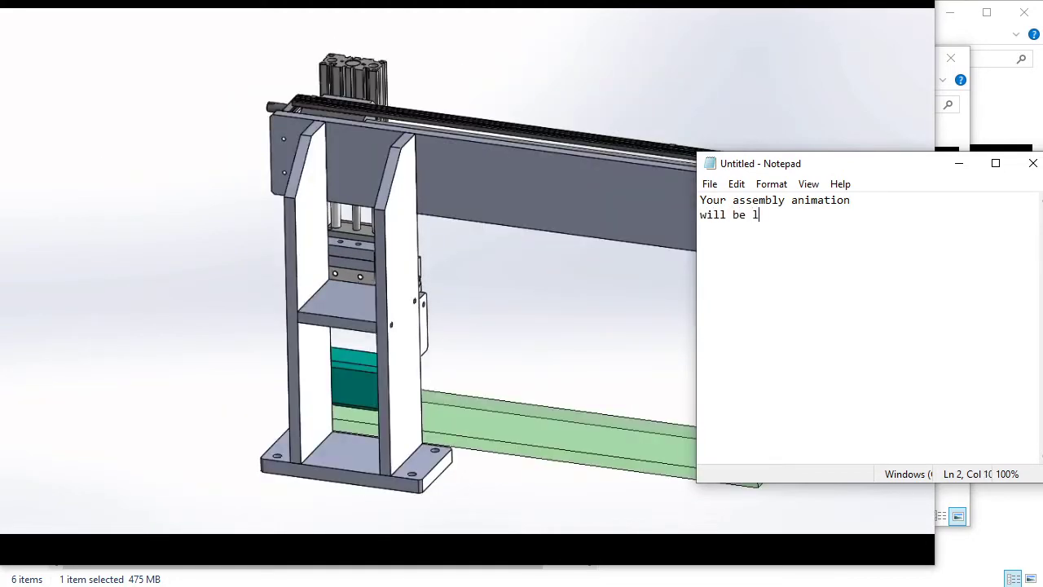
type("ike this")
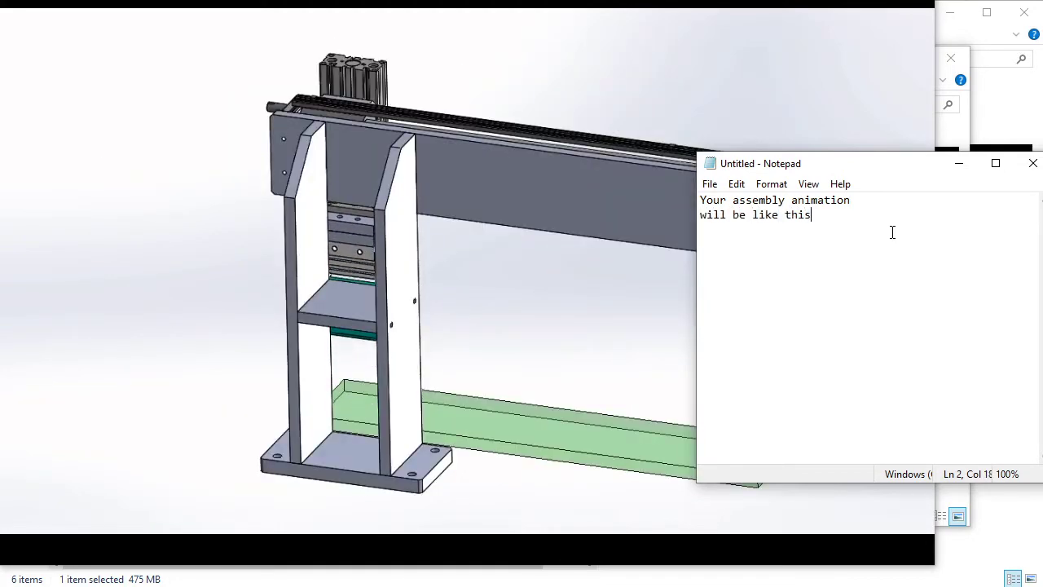
type(" more ")
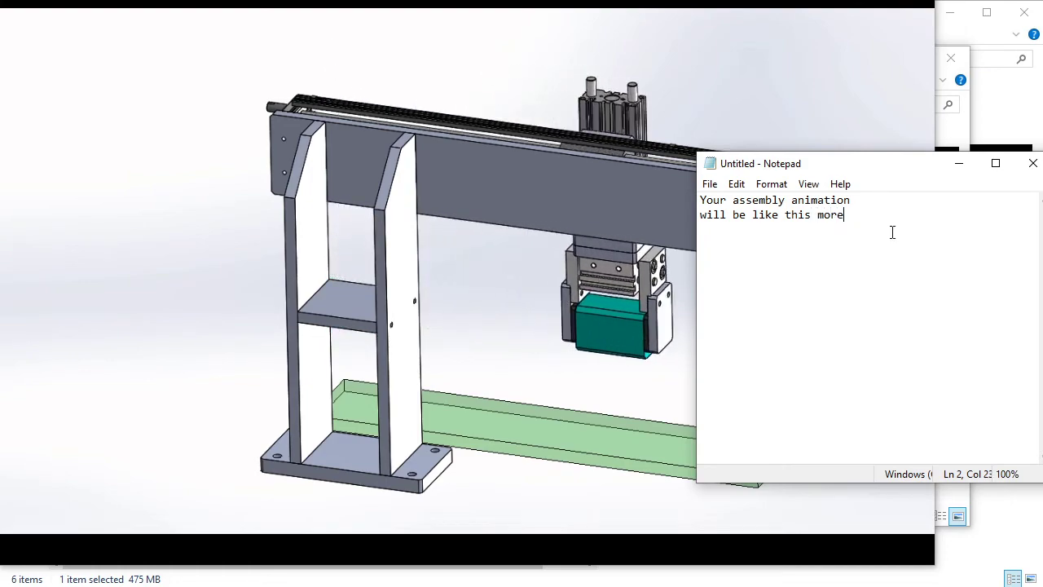
type("or less")
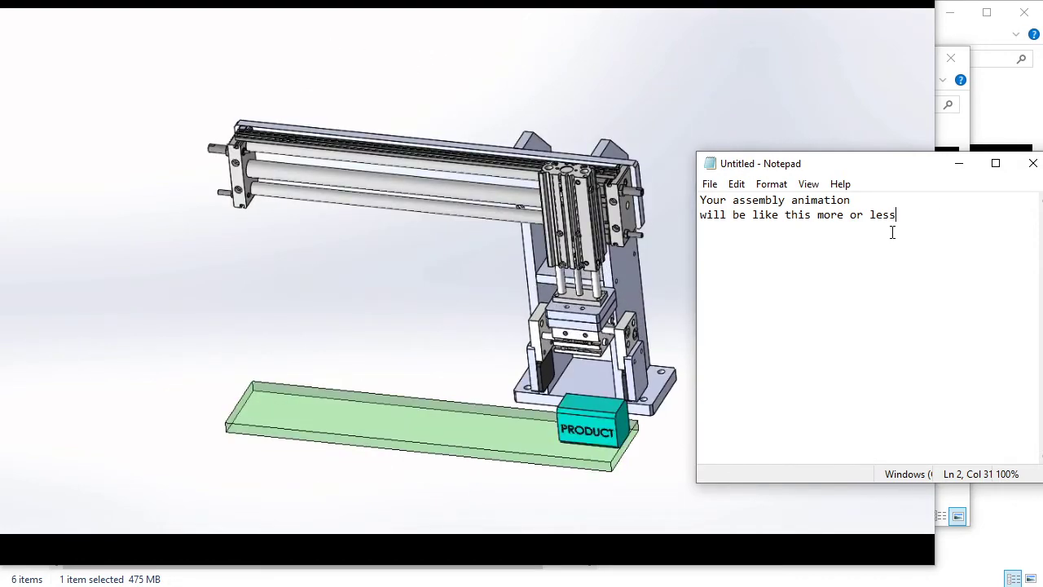
key("ctrl+a")
key("BackSpace")
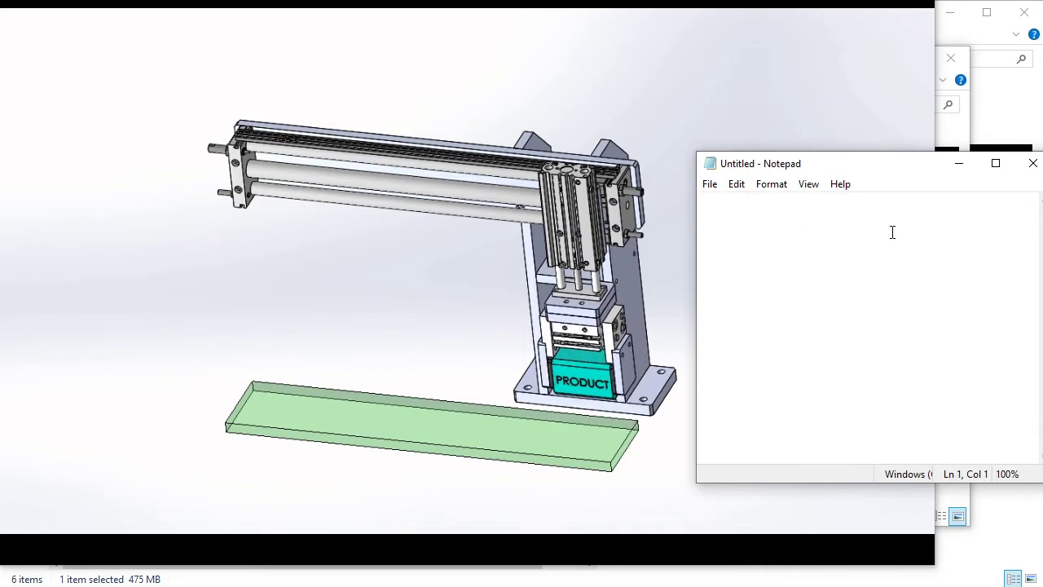
left_click(959, 163)
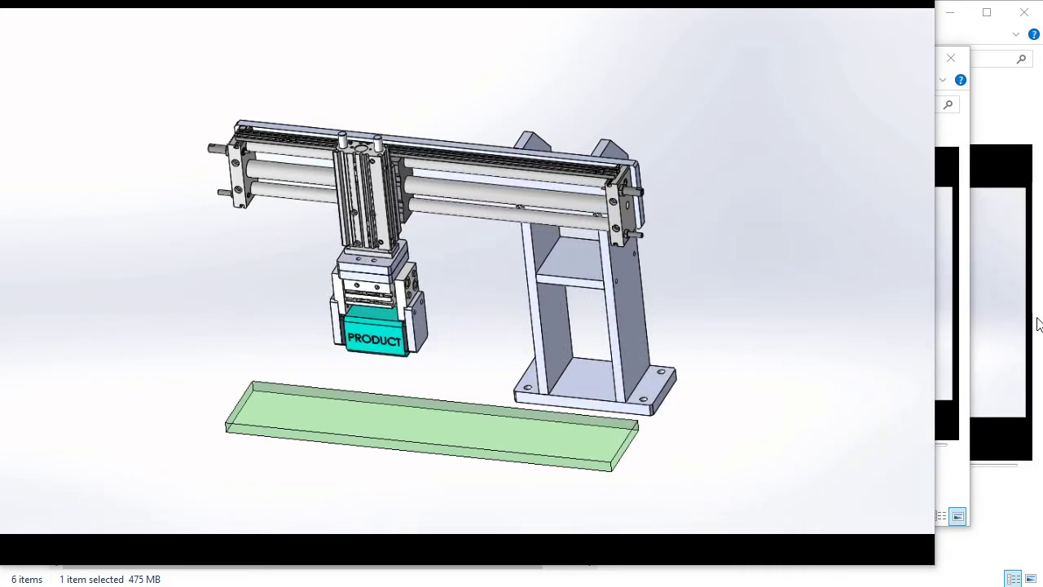